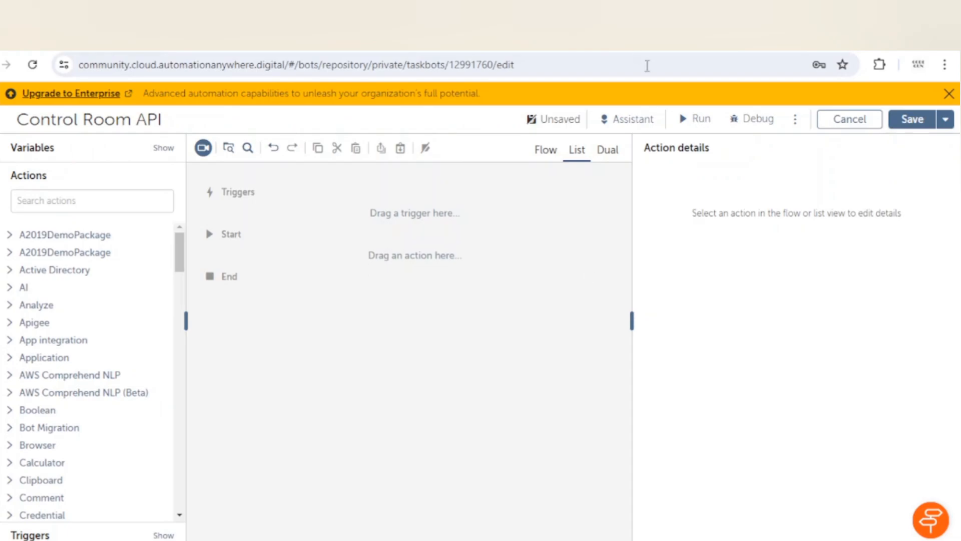
pyautogui.click(397, 67)
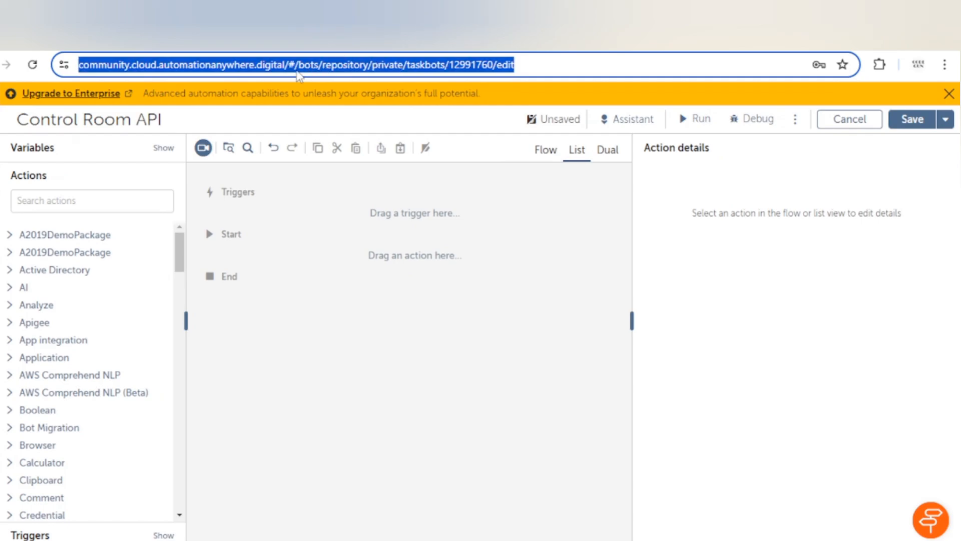
pyautogui.click(295, 66)
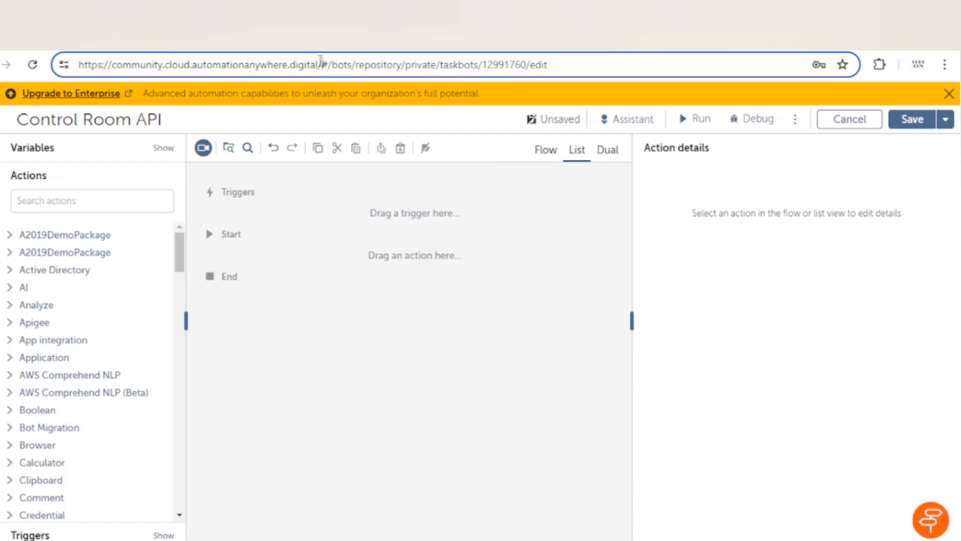
pyautogui.moveTo(321, 65); pyautogui.dragTo(70, 75)
pyautogui.hotkey('ctrl', 'c')
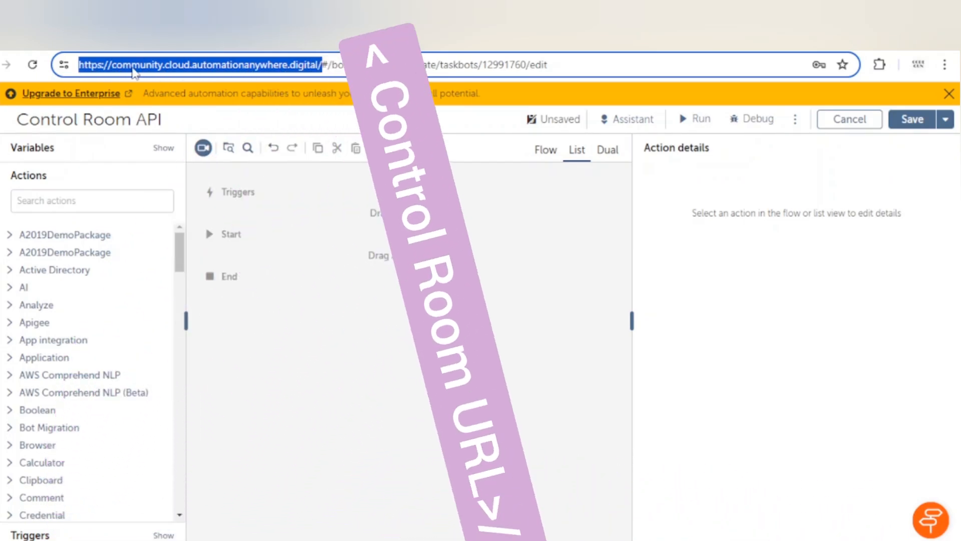
pyautogui.hotkey('ctrl', 't')
pyautogui.click(200, 71)
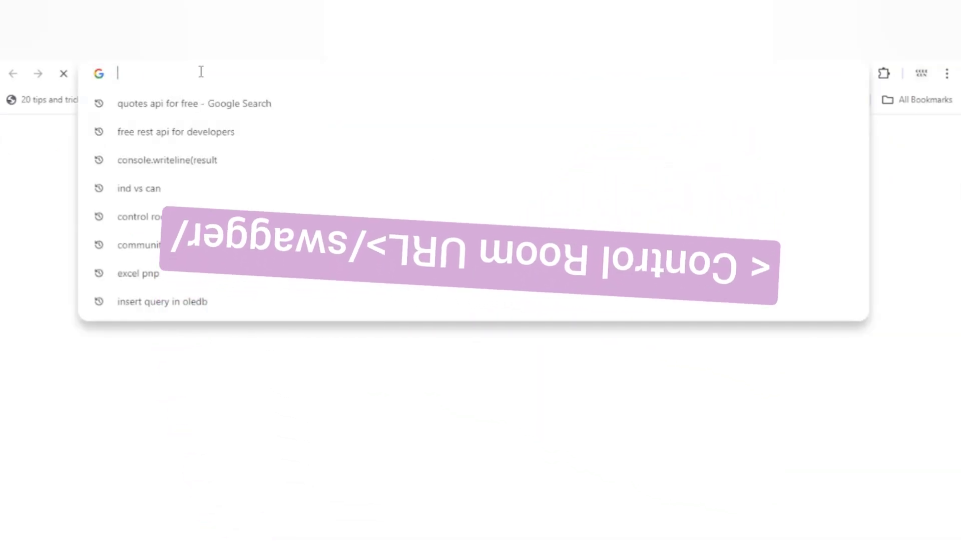
pyautogui.hotkey('ctrl', 'v')
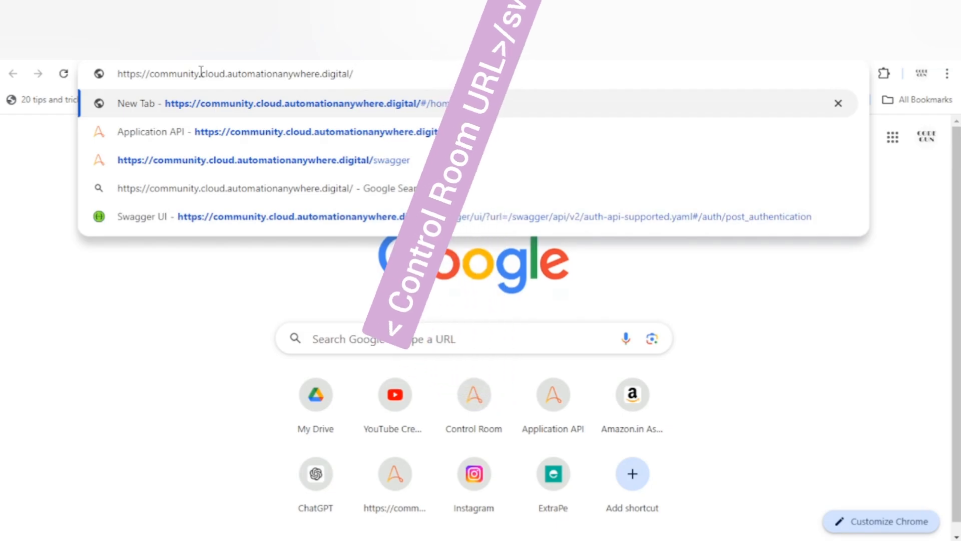
pyautogui.write('swa')
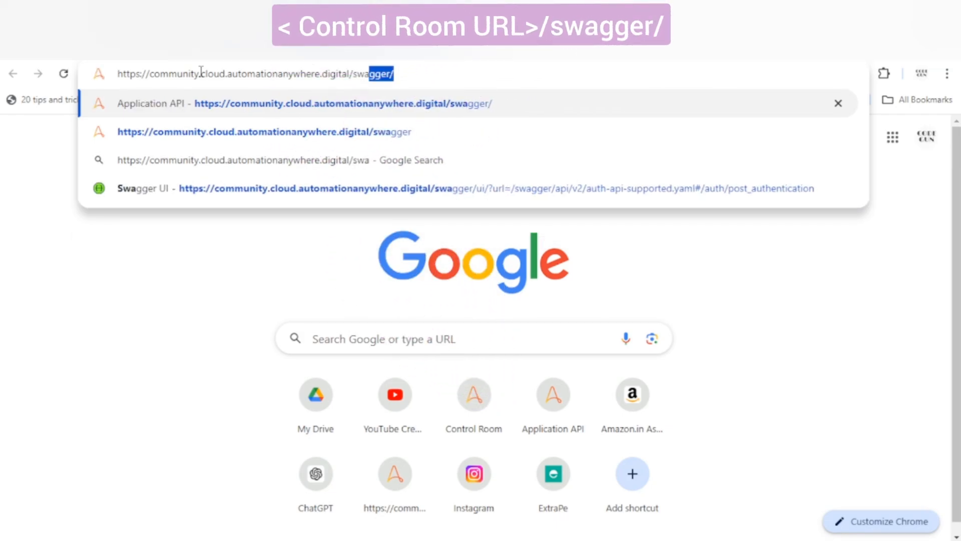
pyautogui.write('gger/')
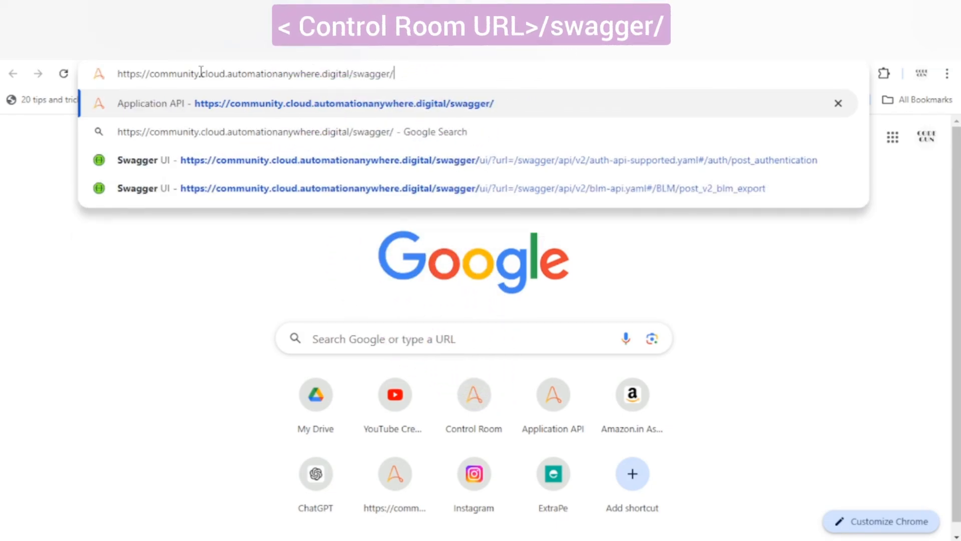
pyautogui.press('Return')
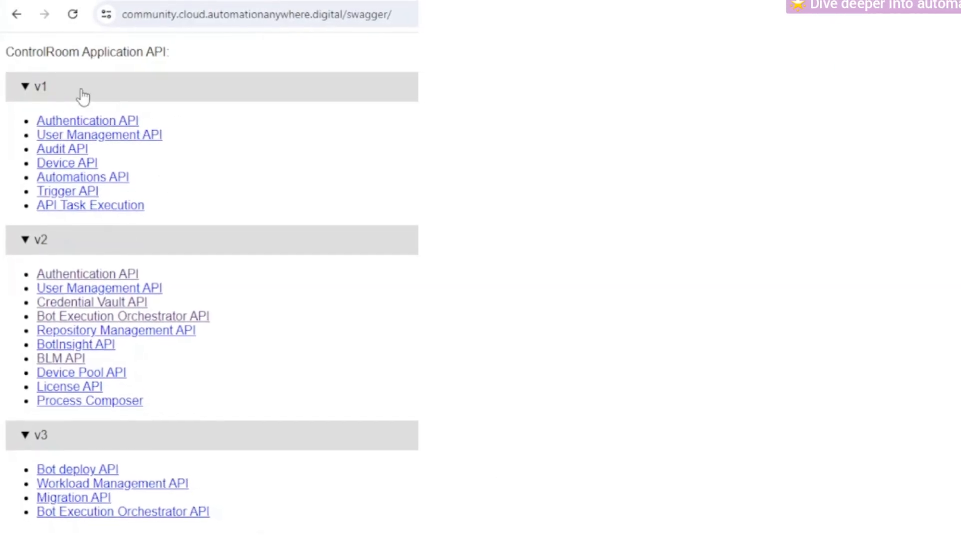
# Review the Control Room application APIs listed under each version, then collapse the v1 group
pyautogui.moveTo(4, 53); pyautogui.dragTo(265, 521)
pyautogui.scroll(-2, 285, 235)
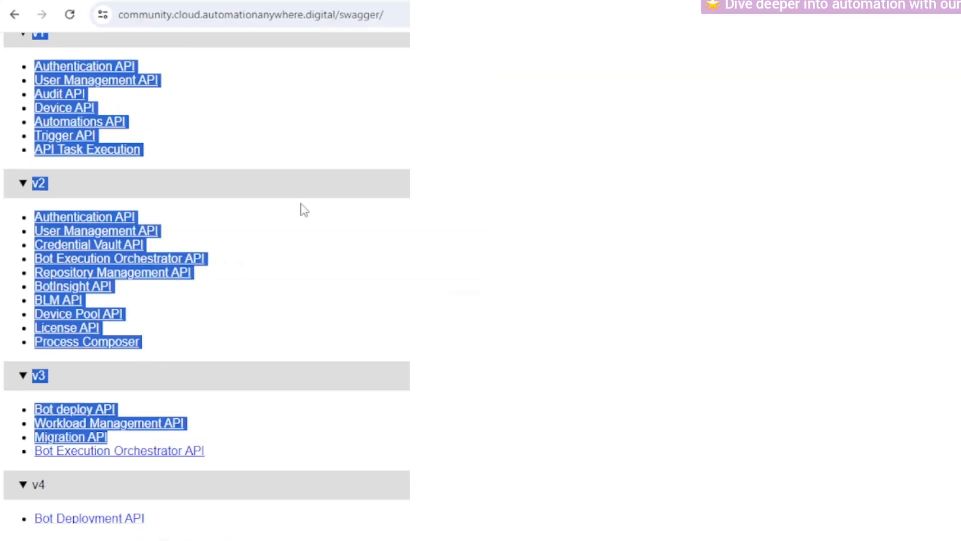
pyautogui.scroll(2, 133, 151)
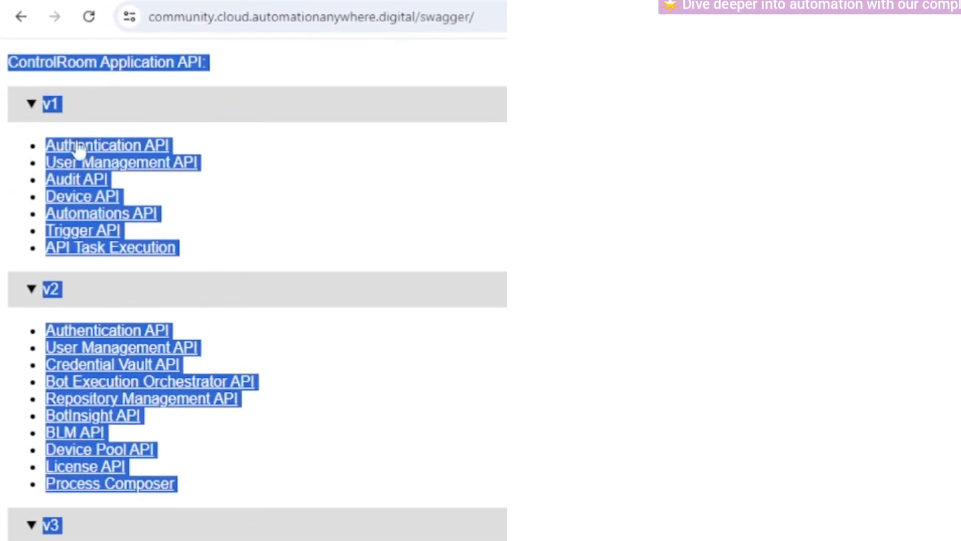
pyautogui.scroll(-2, 219, 414)
pyautogui.scroll(2, 231, 431)
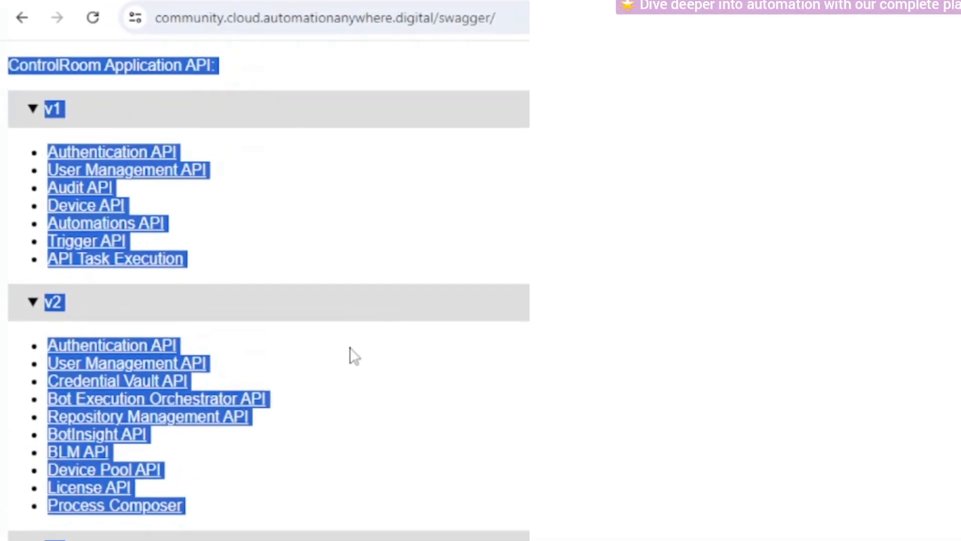
pyautogui.click(97, 125)
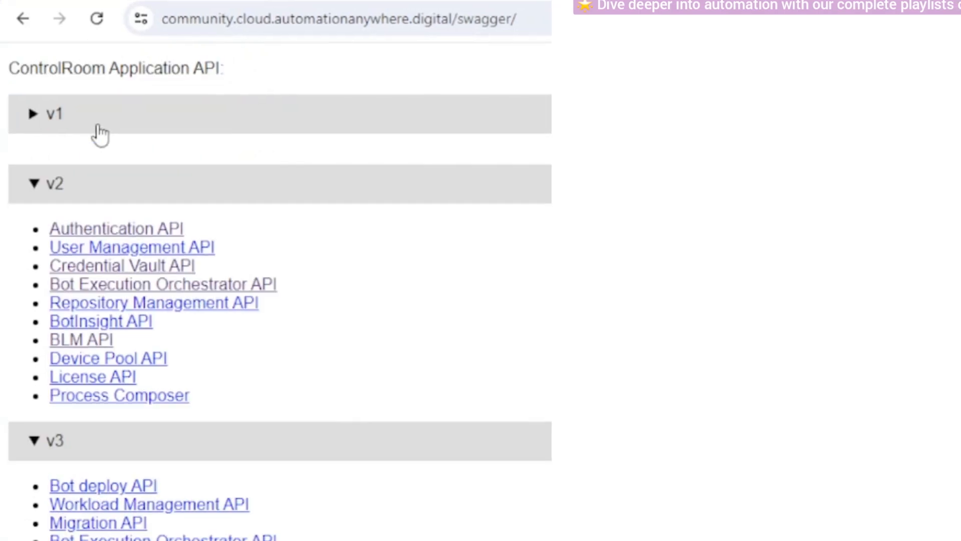
pyautogui.click(26, 121)
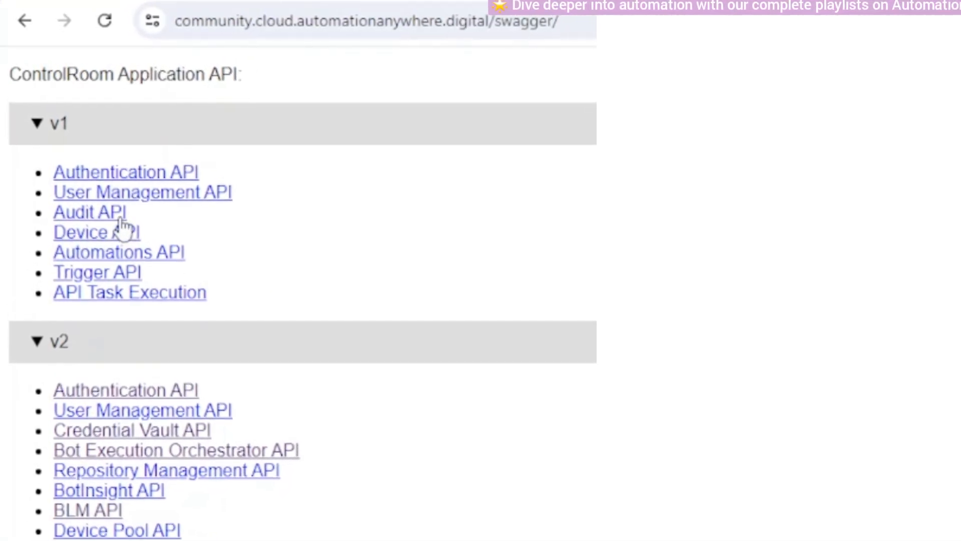
pyautogui.click(34, 125)
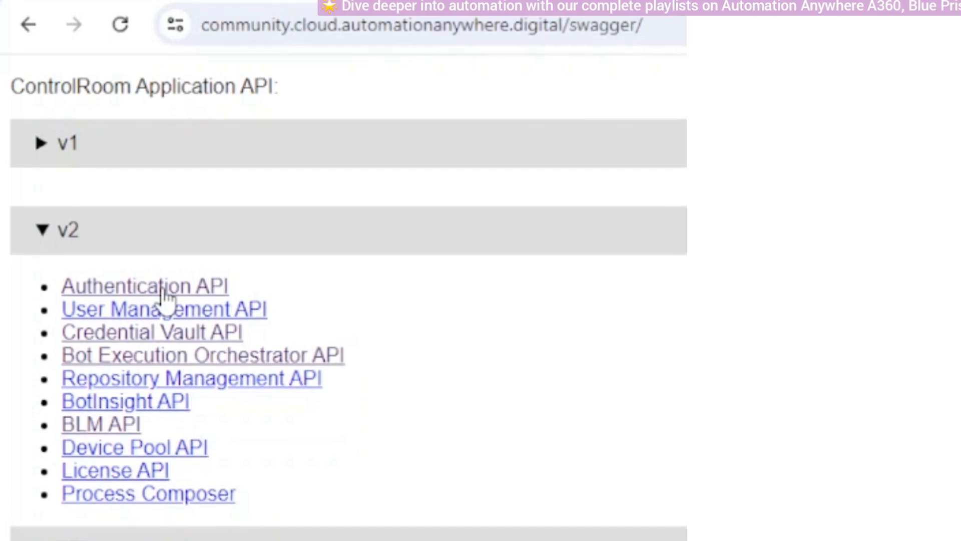
# Open the v2 Authentication API documentation and expand its POST /authentication endpoint
pyautogui.click(162, 286)
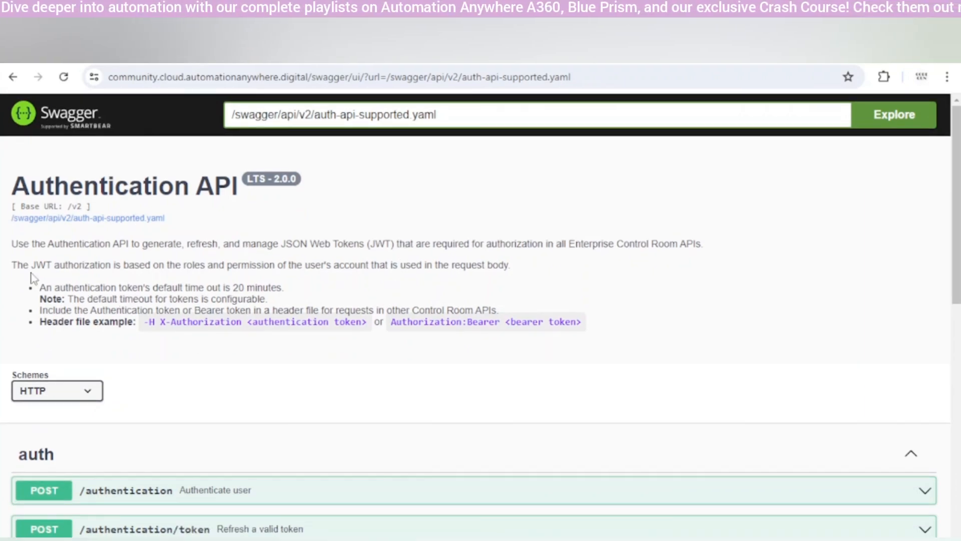
pyautogui.moveTo(14, 244); pyautogui.dragTo(397, 397)
pyautogui.click(401, 399)
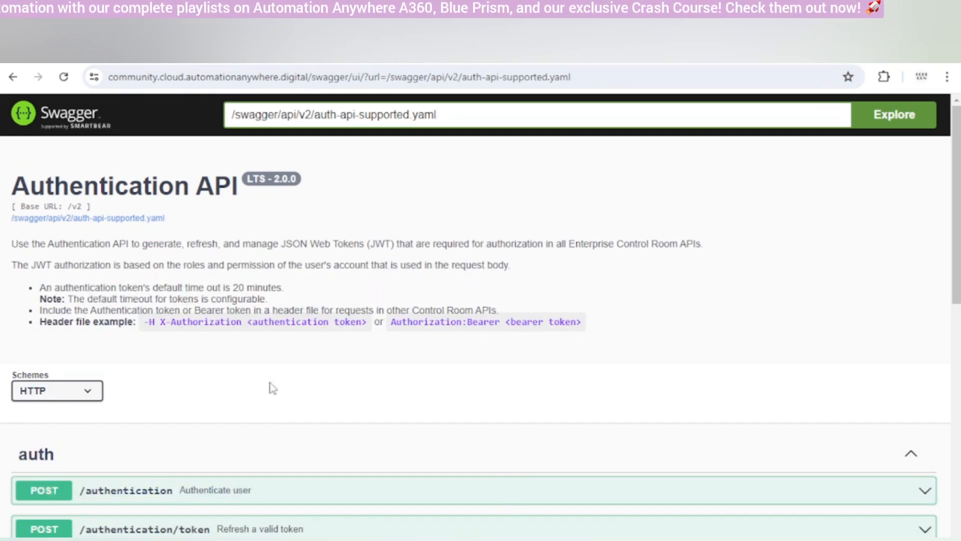
pyautogui.scroll(-3, 270, 388)
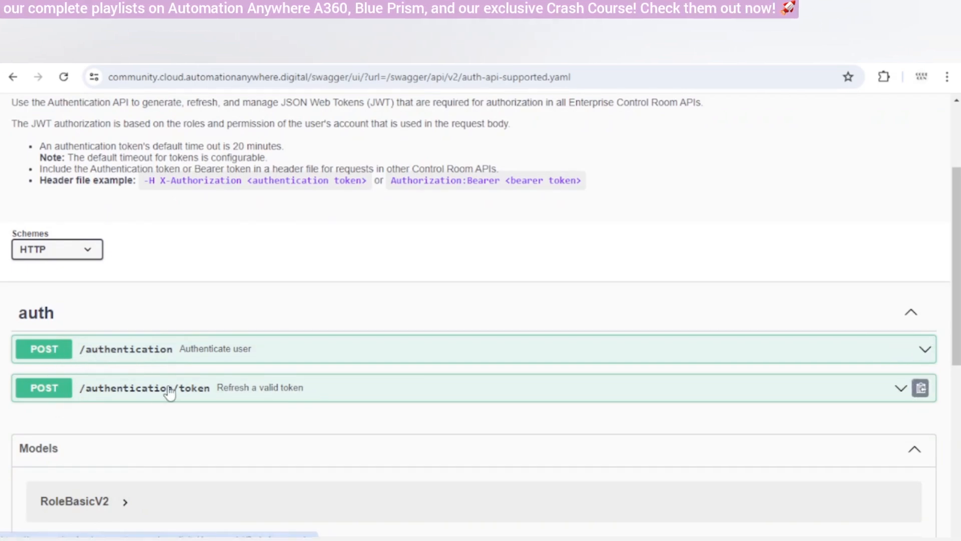
pyautogui.click(294, 349)
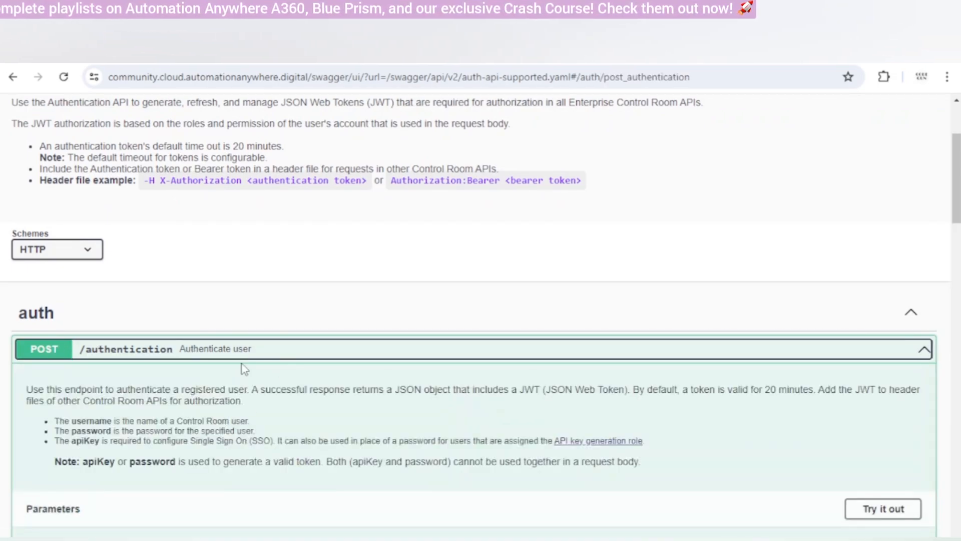
# Examine the example request body of POST /authentication and the note on using apiKey or password
pyautogui.scroll(-3, 258, 348)
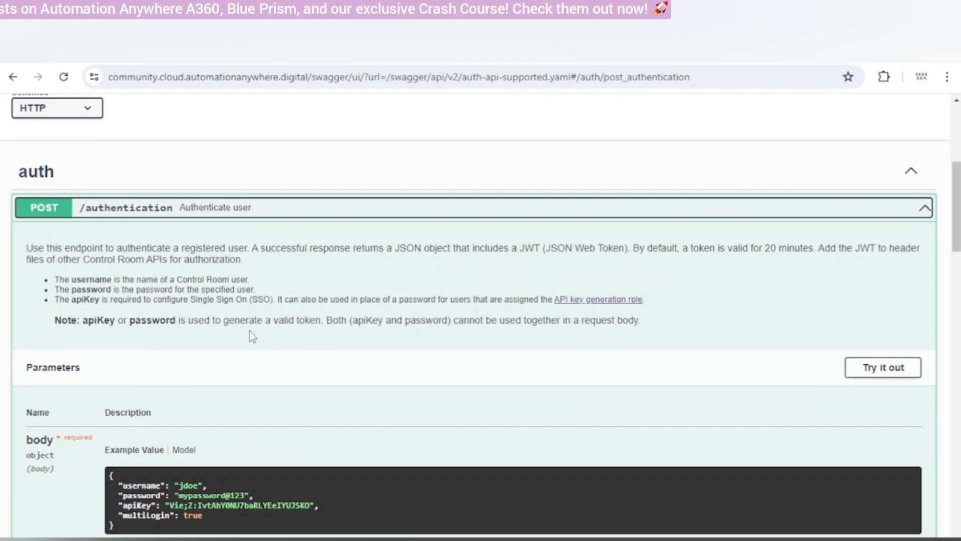
pyautogui.scroll(-3, 250, 332)
pyautogui.moveTo(124, 344); pyautogui.dragTo(233, 389)
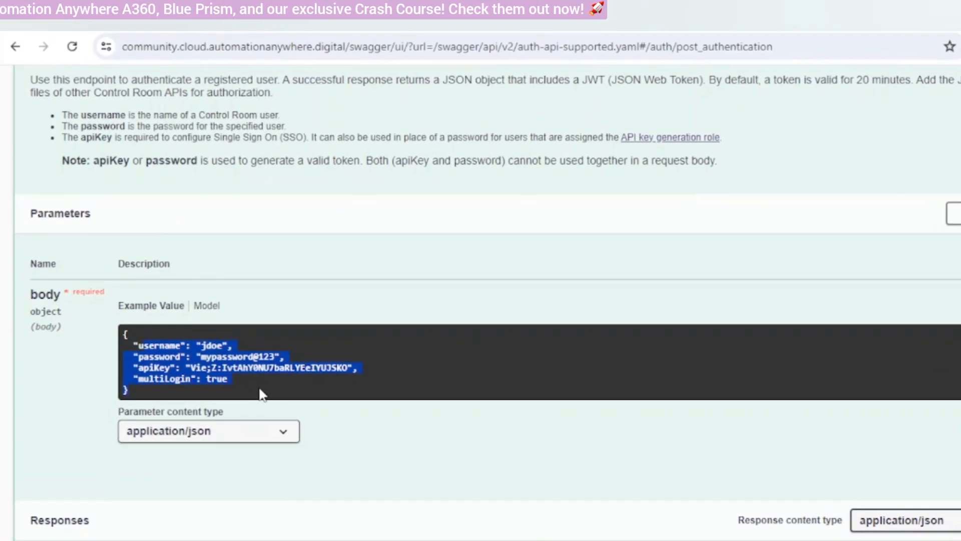
pyautogui.click(259, 389)
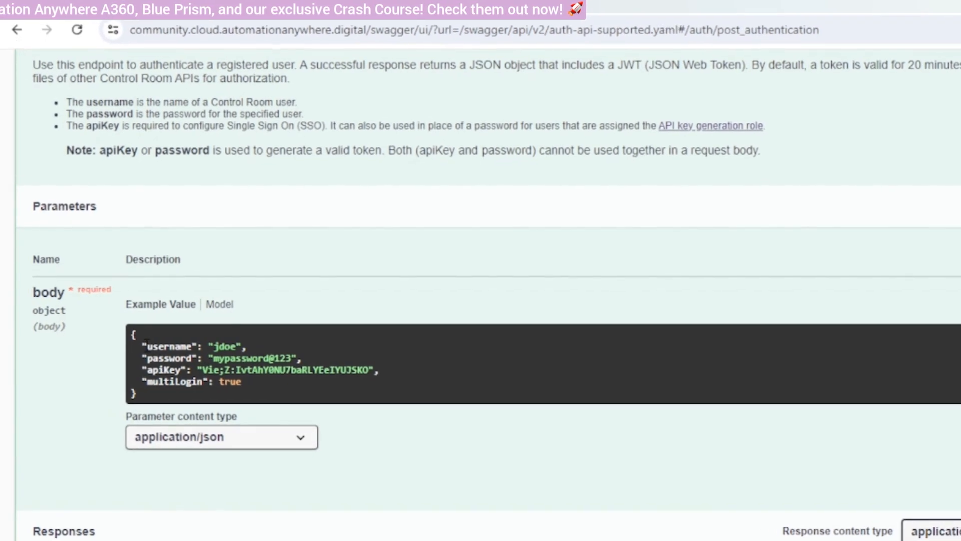
pyautogui.moveTo(134, 345); pyautogui.dragTo(334, 358)
pyautogui.click(334, 359)
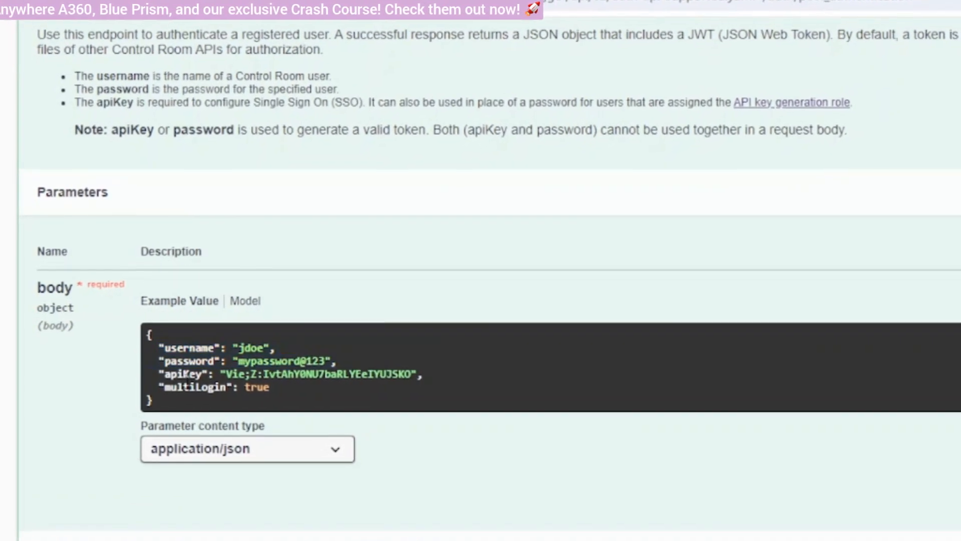
pyautogui.moveTo(150, 372); pyautogui.dragTo(325, 392)
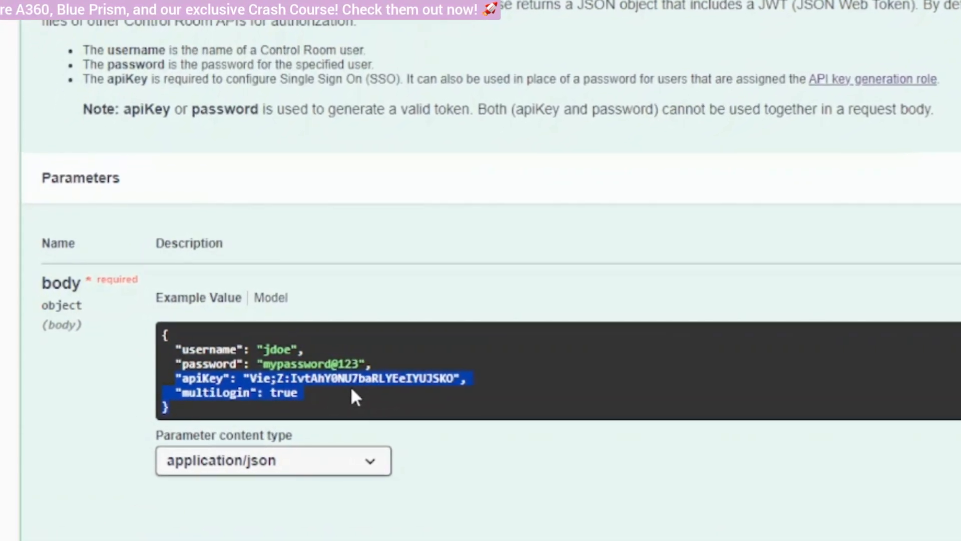
pyautogui.click(376, 383)
pyautogui.moveTo(173, 364); pyautogui.dragTo(312, 352)
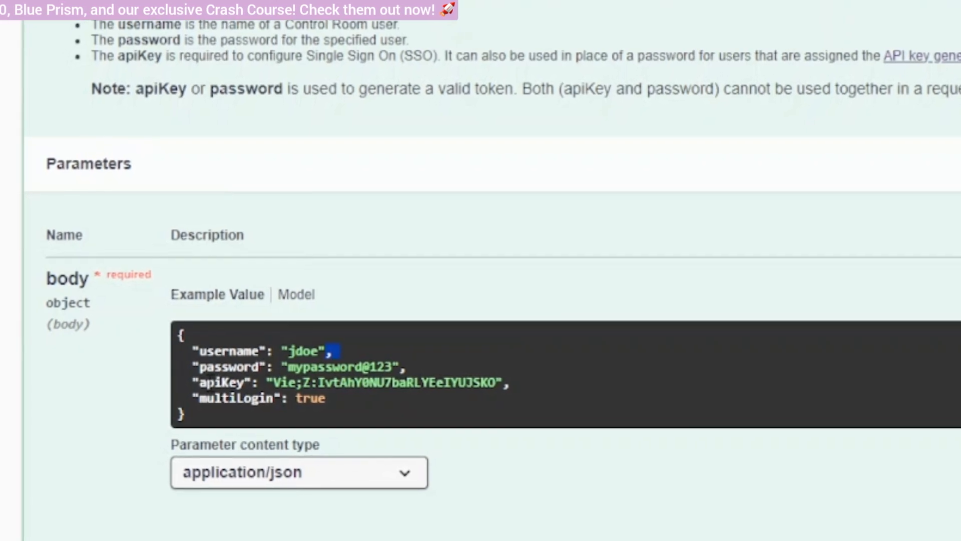
pyautogui.moveTo(197, 379); pyautogui.dragTo(461, 360)
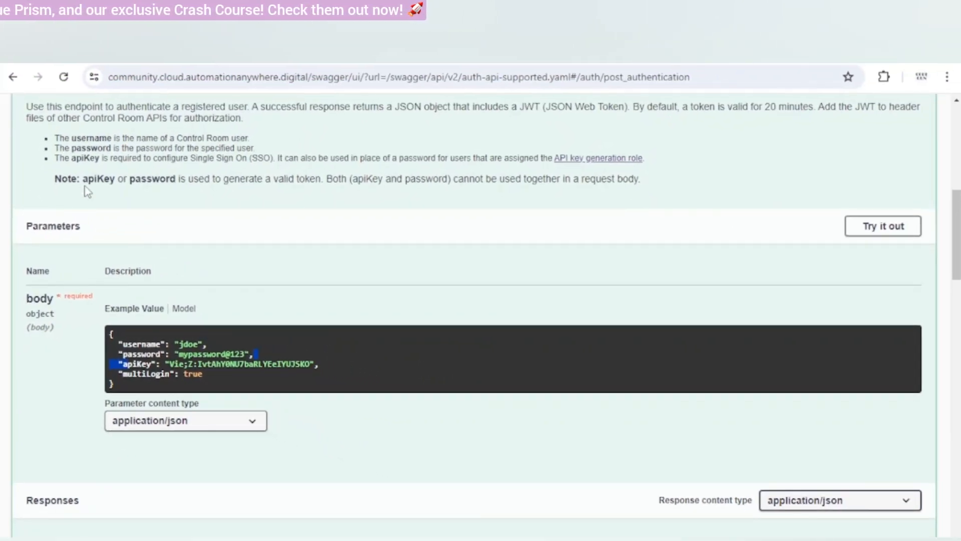
pyautogui.moveTo(83, 179); pyautogui.dragTo(603, 185)
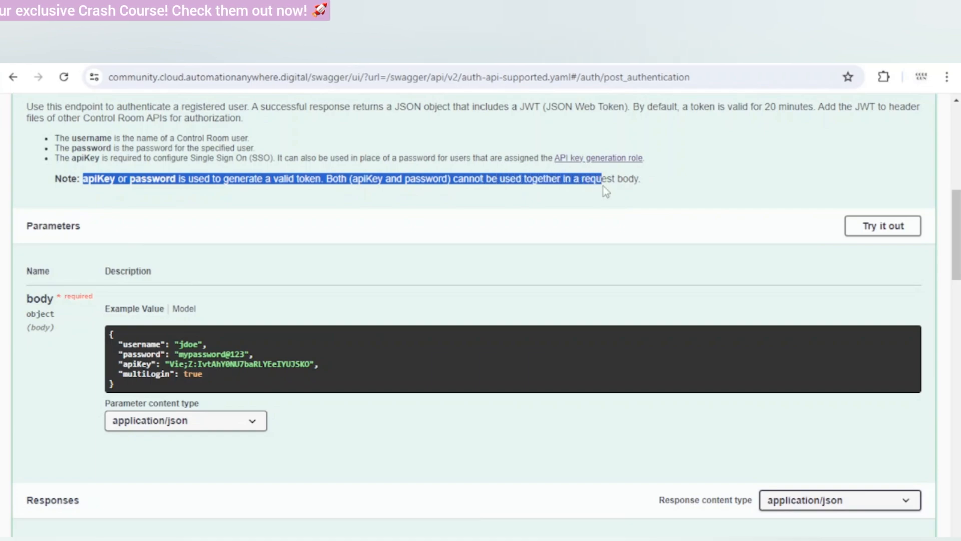
pyautogui.click(391, 302)
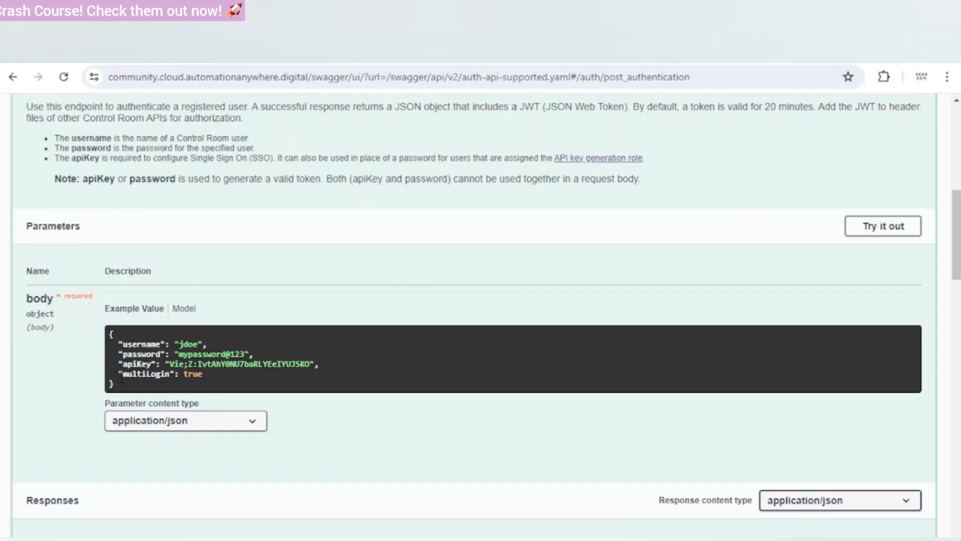
pyautogui.moveTo(122, 379); pyautogui.dragTo(113, 332)
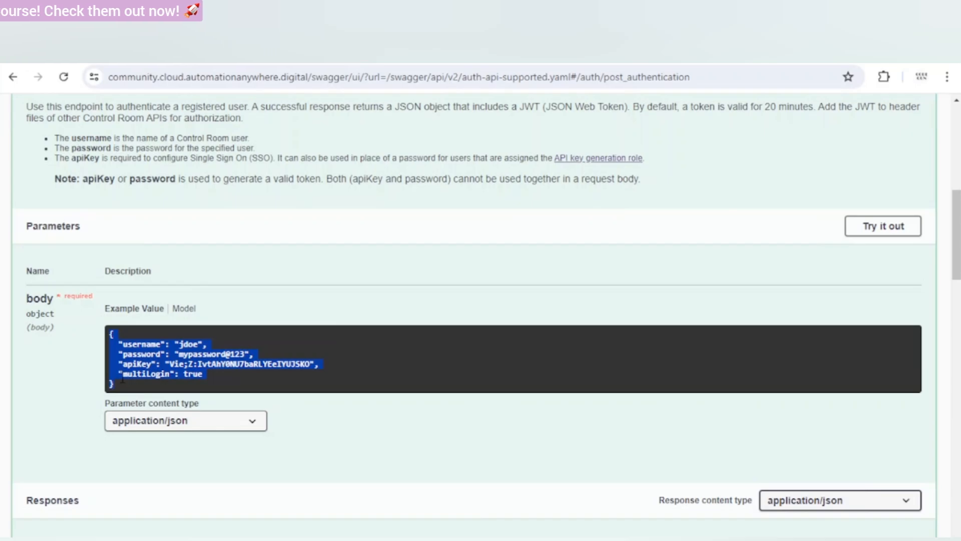
# Back in the Control Room API bot, find the REST Web Services actions and add a Post method after Start
pyautogui.hotkey('ctrl', 'Tab')
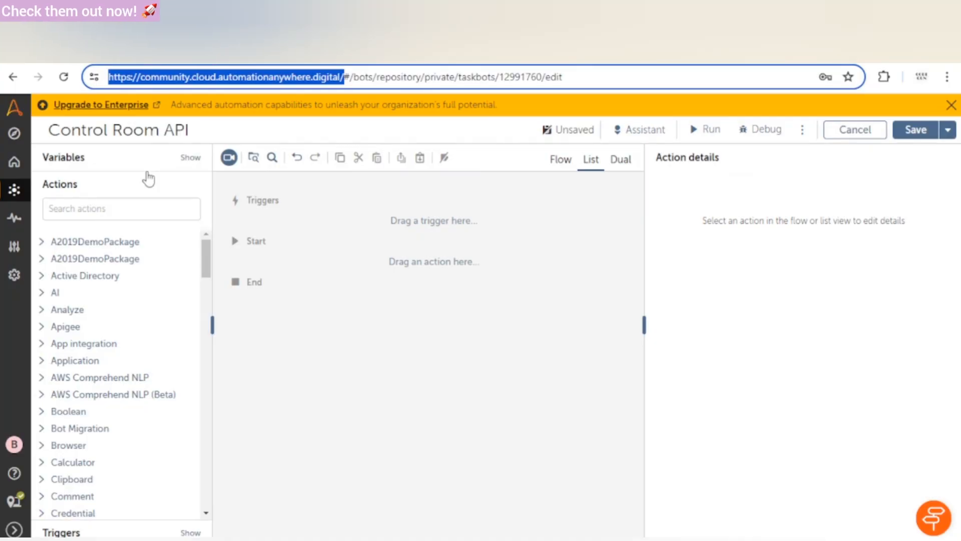
pyautogui.click(147, 212)
pyautogui.write('rest')
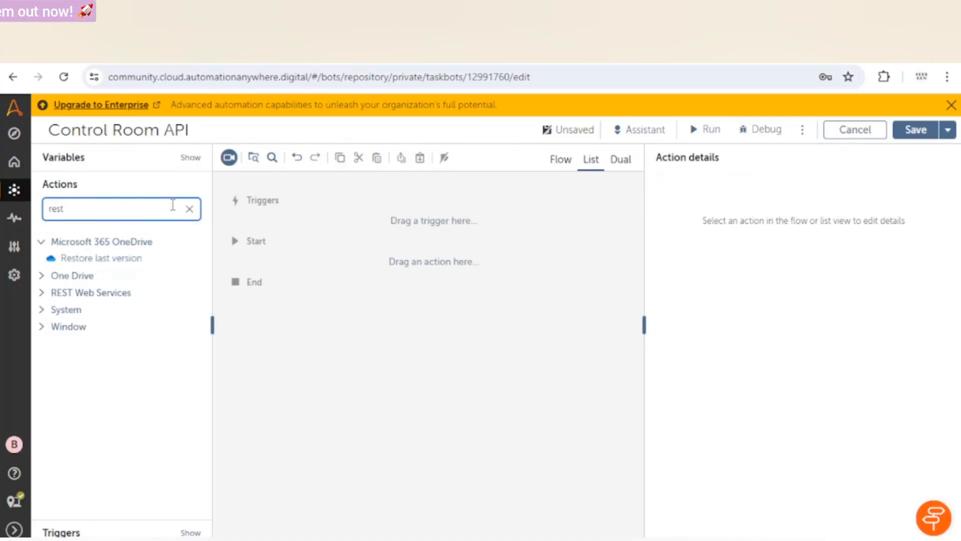
pyautogui.click(48, 295)
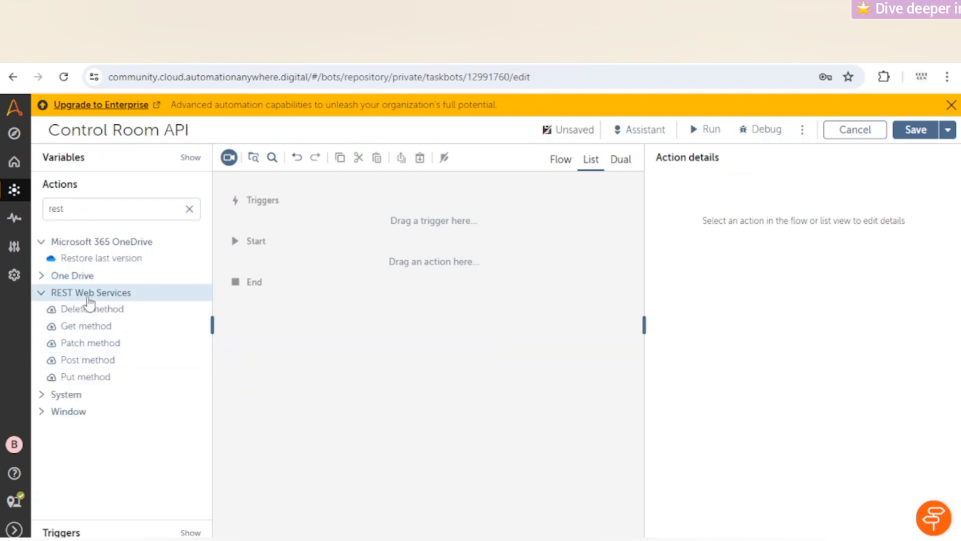
pyautogui.moveTo(97, 294)
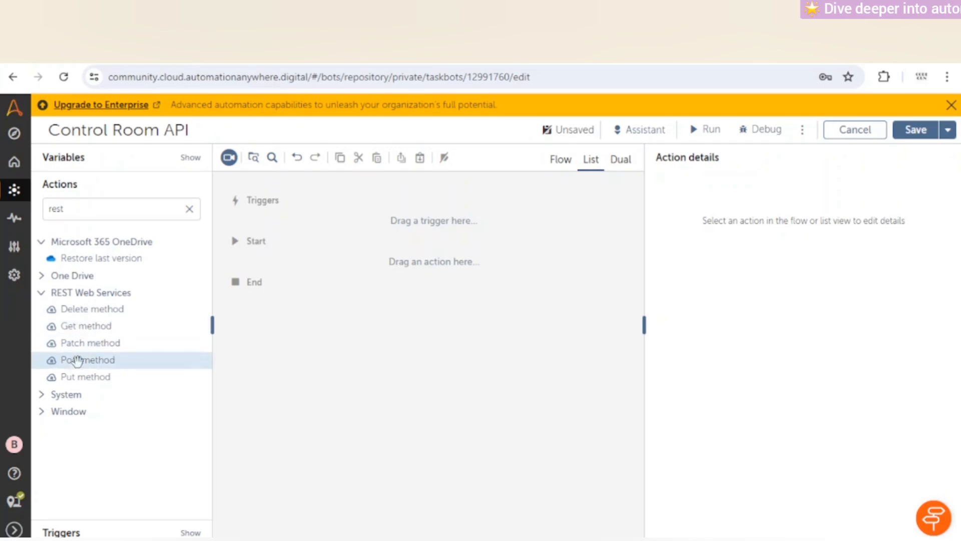
pyautogui.moveTo(79, 361); pyautogui.dragTo(309, 264)
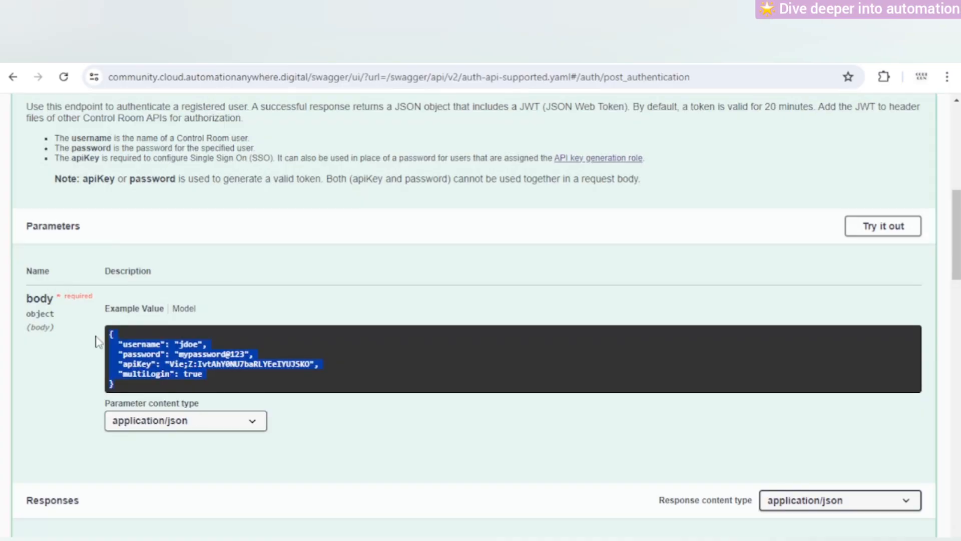
# Paste the example authentication request body, including its username, password, apiKey and multiLogin fields, into the Post method's JSON custom parameters
pyautogui.scroll(6, 97, 342)
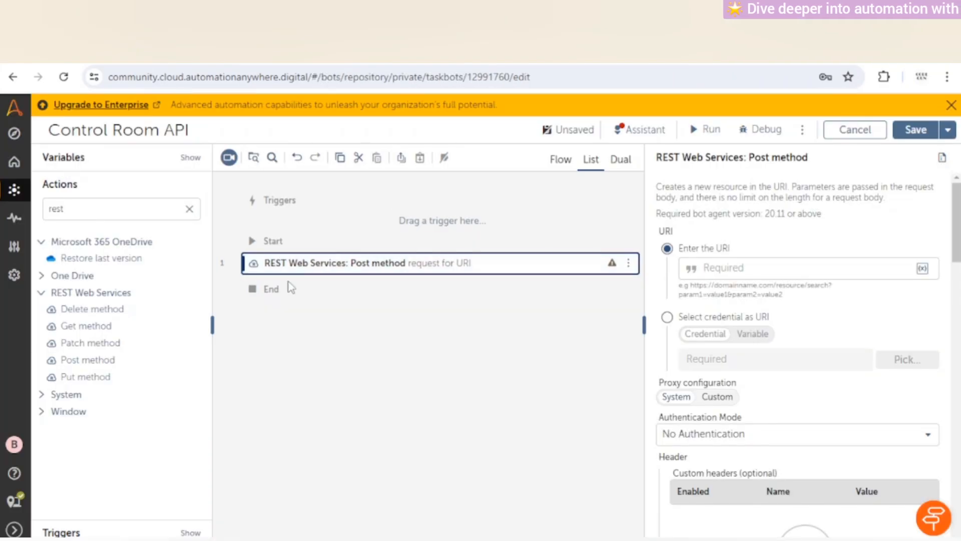
pyautogui.click(733, 270)
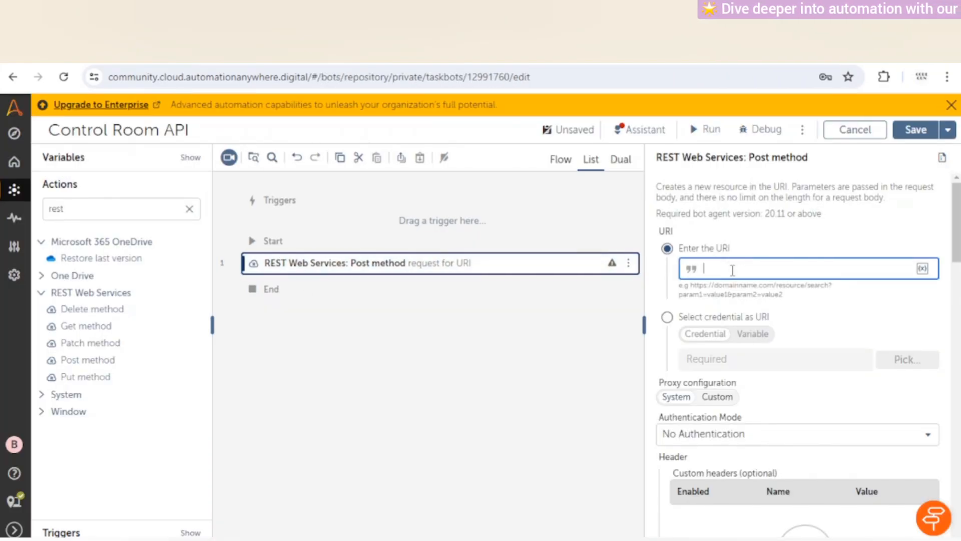
pyautogui.scroll(-4, 779, 345)
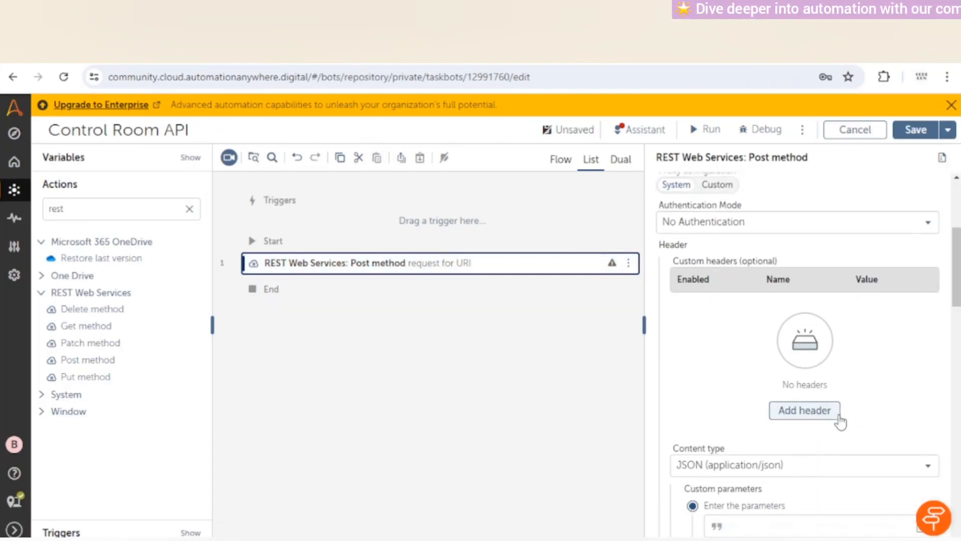
pyautogui.scroll(-4, 839, 423)
pyautogui.click(763, 320)
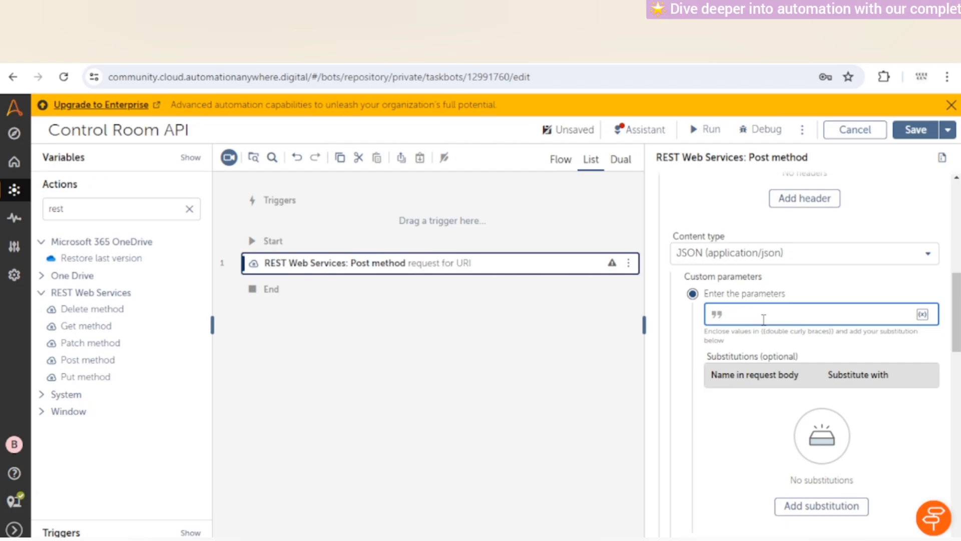
pyautogui.hotkey('ctrl', 'v')
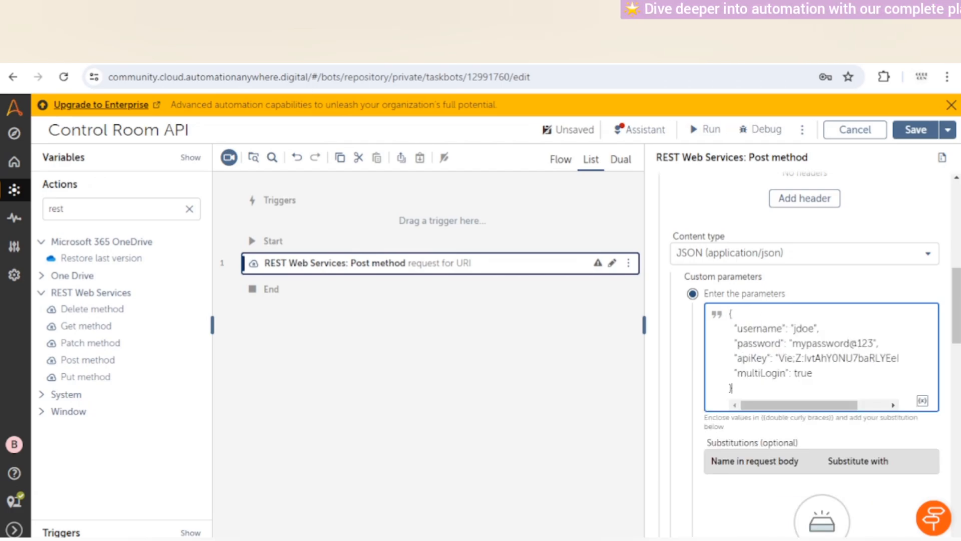
# In the Swagger documentation, try out POST /authentication with the example body and copy the generated request URL ending in /v2/authentication
pyautogui.hotkey('ctrl', 'Tab')
pyautogui.scroll(-10, 227, 323)
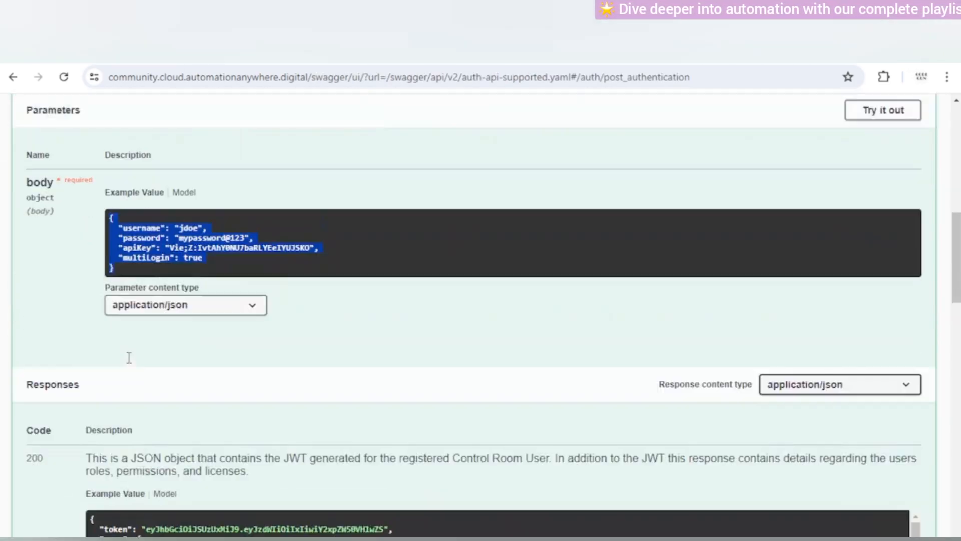
pyautogui.scroll(-1, 180, 340)
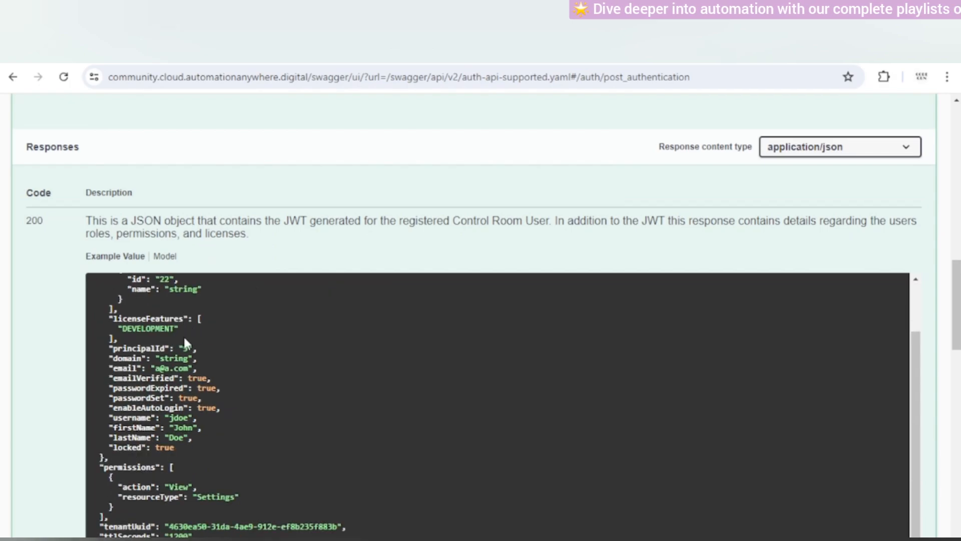
pyautogui.scroll(6, 490, 243)
pyautogui.scroll(-8, 451, 406)
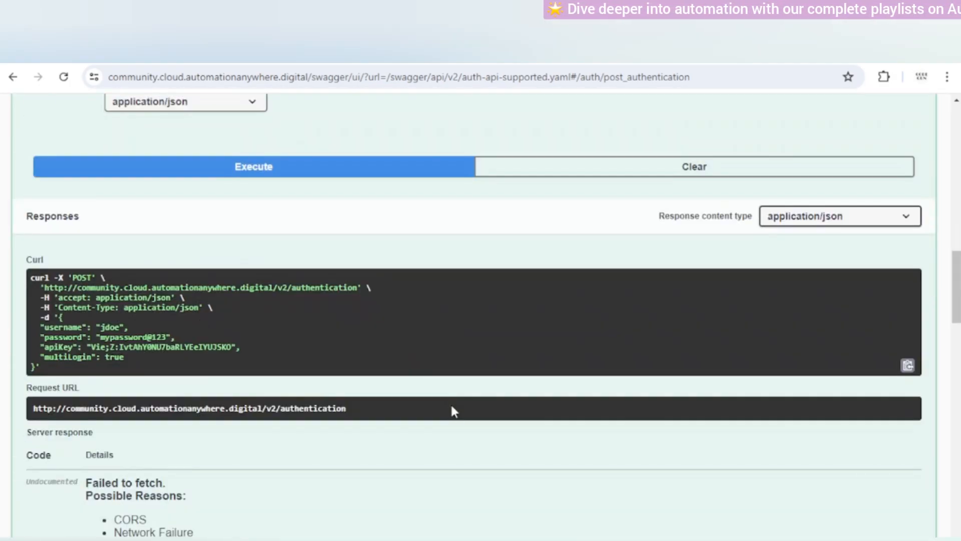
pyautogui.moveTo(43, 288); pyautogui.dragTo(341, 288)
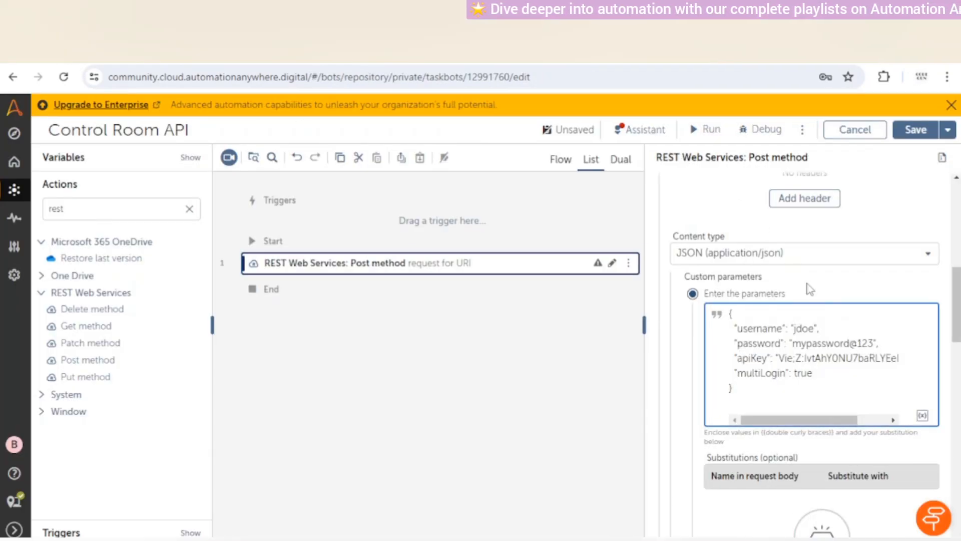
# Back in the Control Room API bot, paste the copied v2/authentication URL as the Post method's URI and check its version part
pyautogui.scroll(6, 810, 288)
pyautogui.click(771, 266)
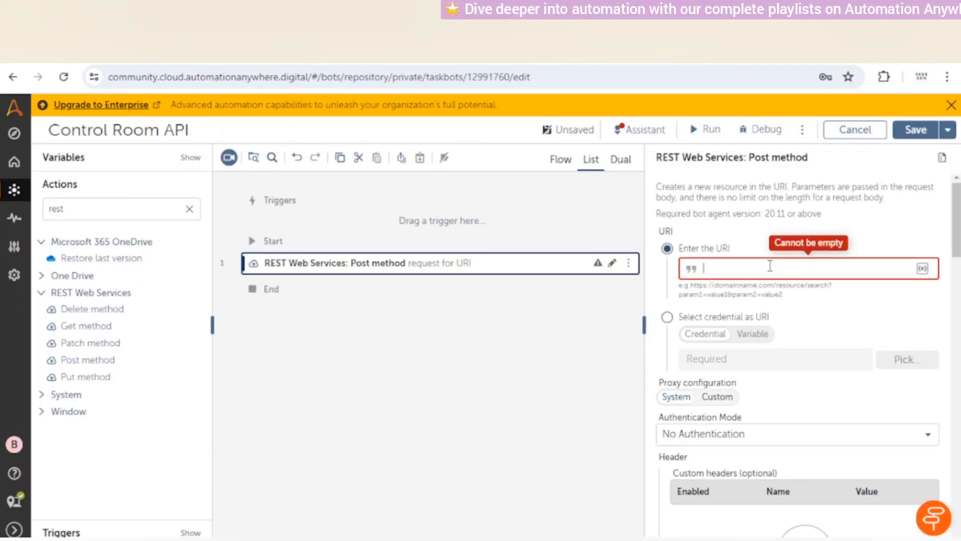
pyautogui.hotkey('ctrl', 'v')
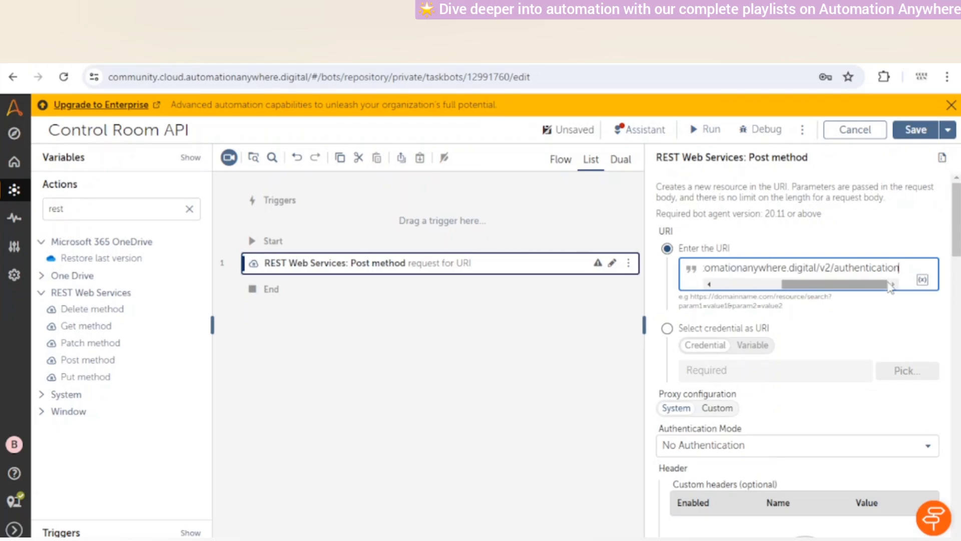
pyautogui.moveTo(825, 268); pyautogui.dragTo(831, 268)
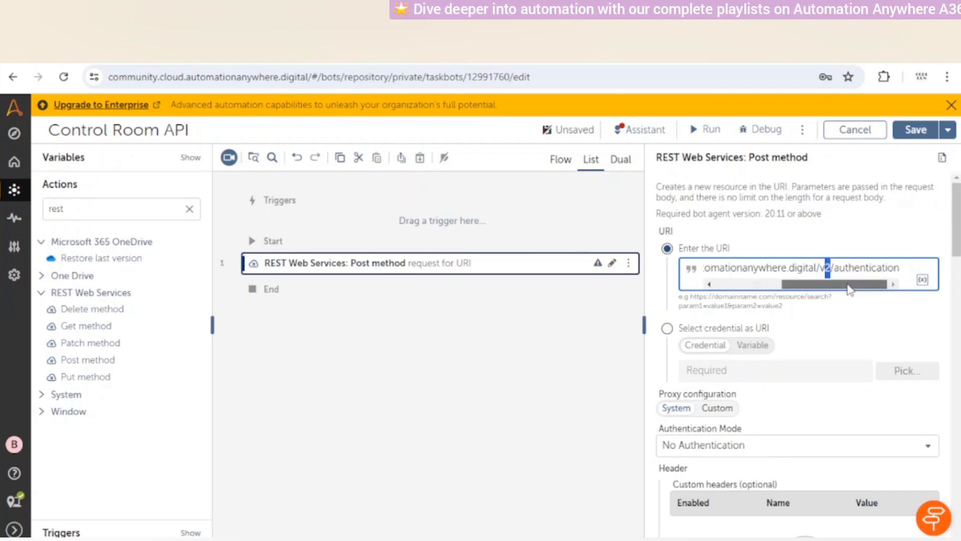
pyautogui.click(832, 269)
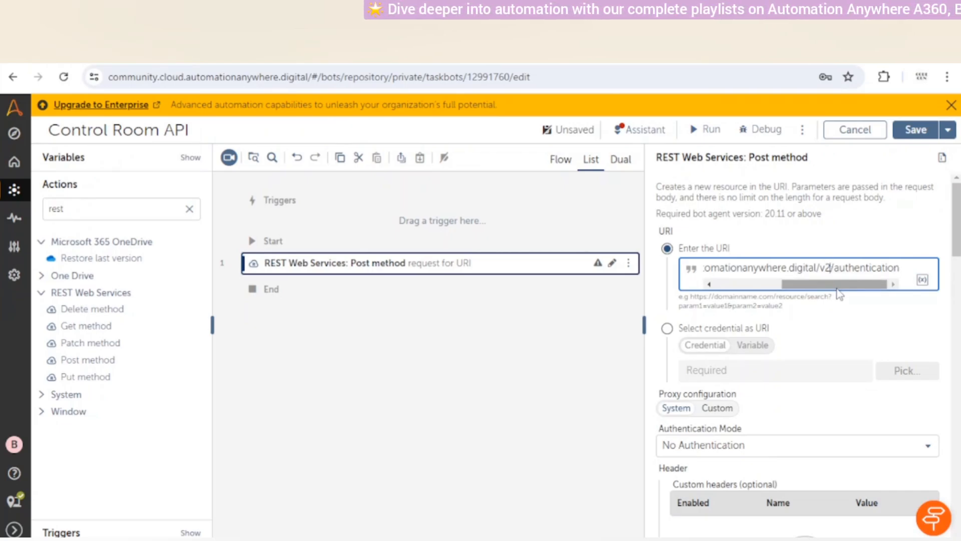
# Compare the request body with the Swagger example and examine the JSON structure of the 200 response, including token, user and roles
pyautogui.scroll(-4, 849, 365)
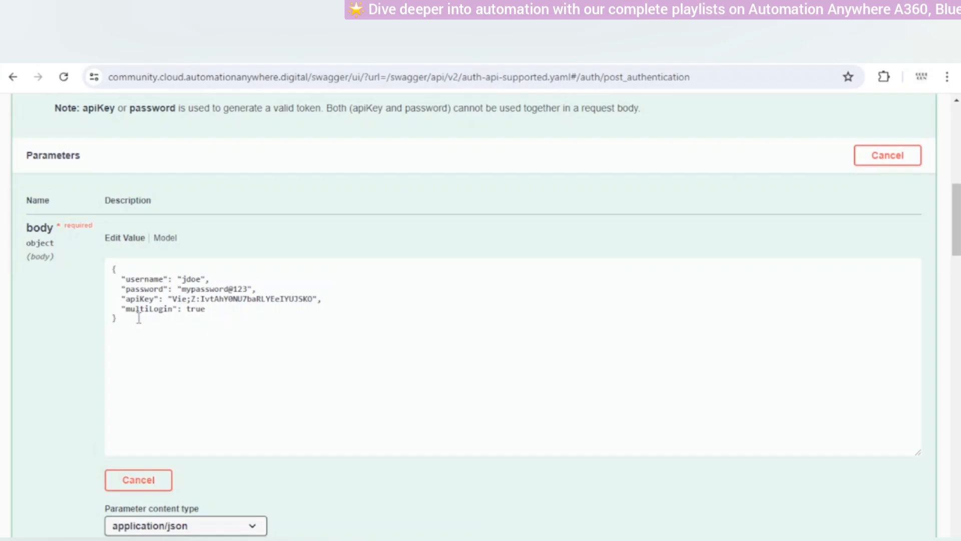
pyautogui.scroll(5, 157, 383)
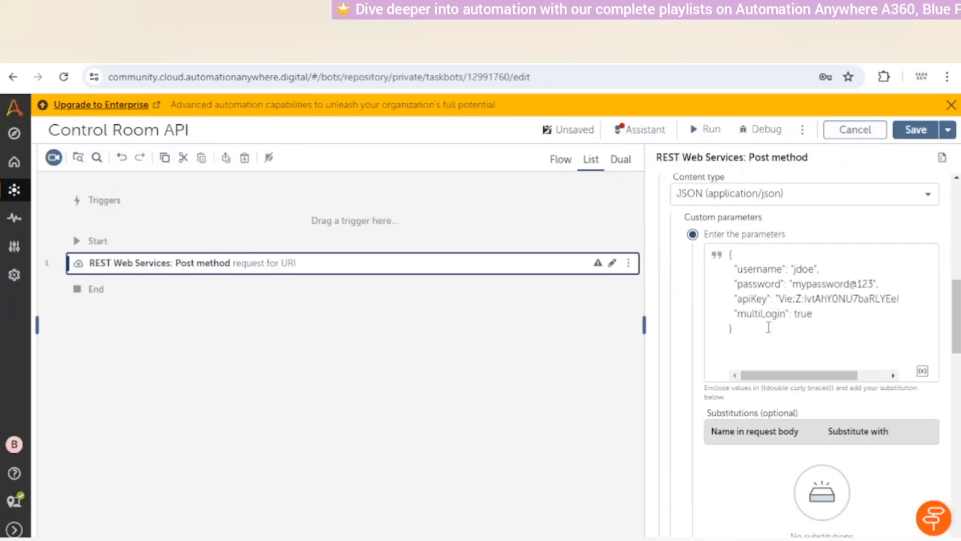
pyautogui.scroll(2, 801, 350)
pyautogui.click(764, 405)
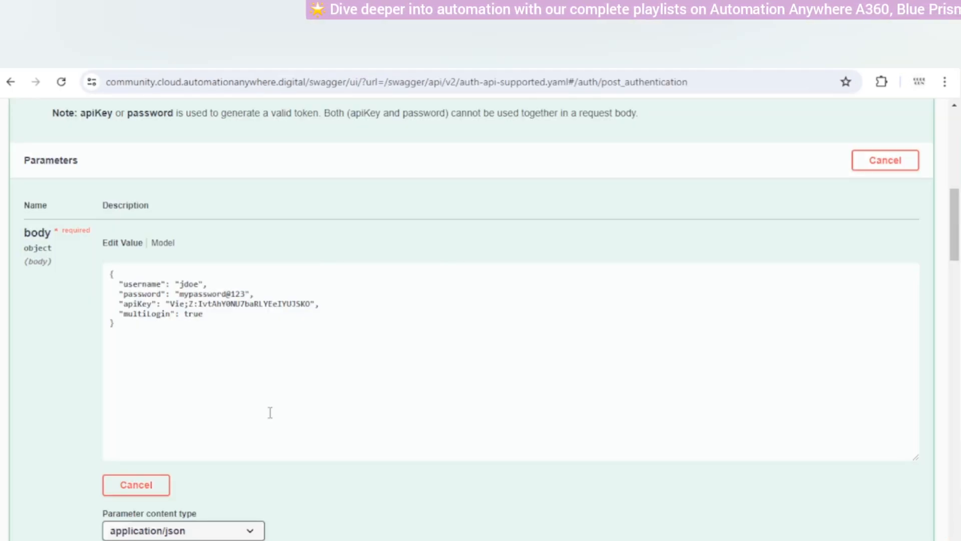
pyautogui.scroll(-15, 237, 339)
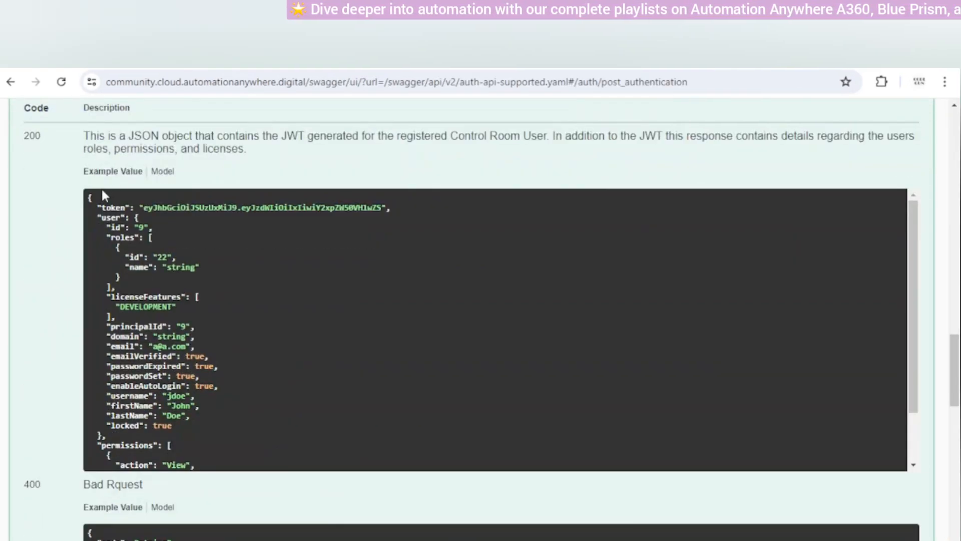
pyautogui.moveTo(86, 197); pyautogui.dragTo(201, 453)
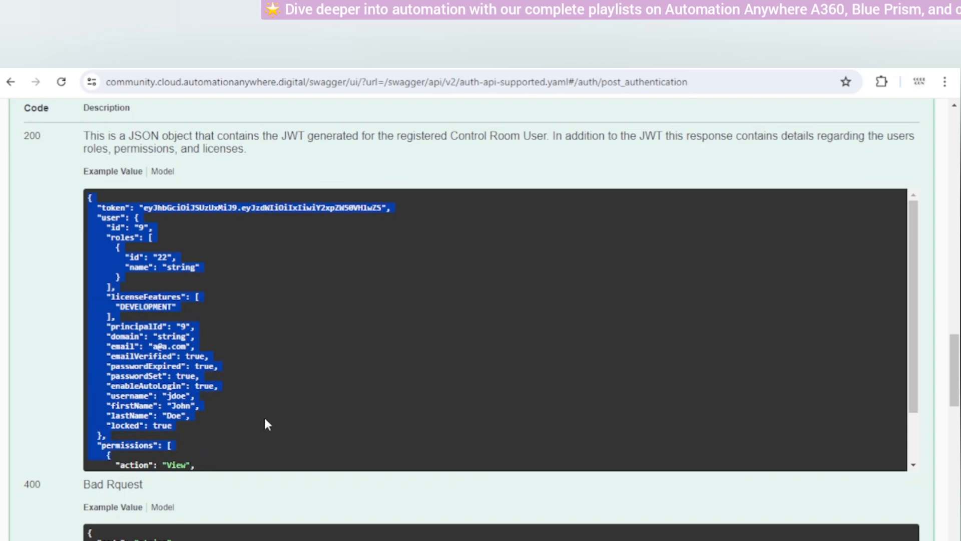
pyautogui.scroll(-2, 270, 386)
pyautogui.scroll(2, 272, 383)
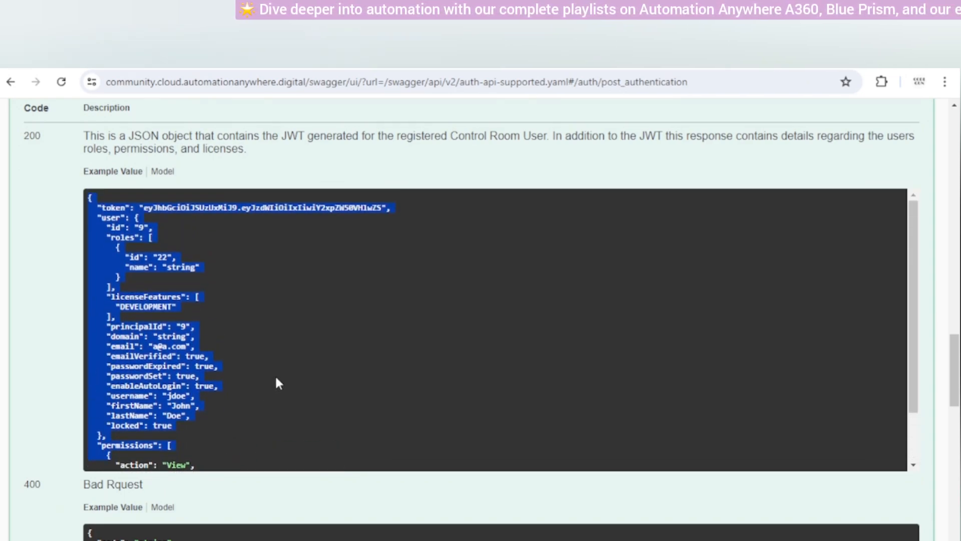
pyautogui.click(275, 382)
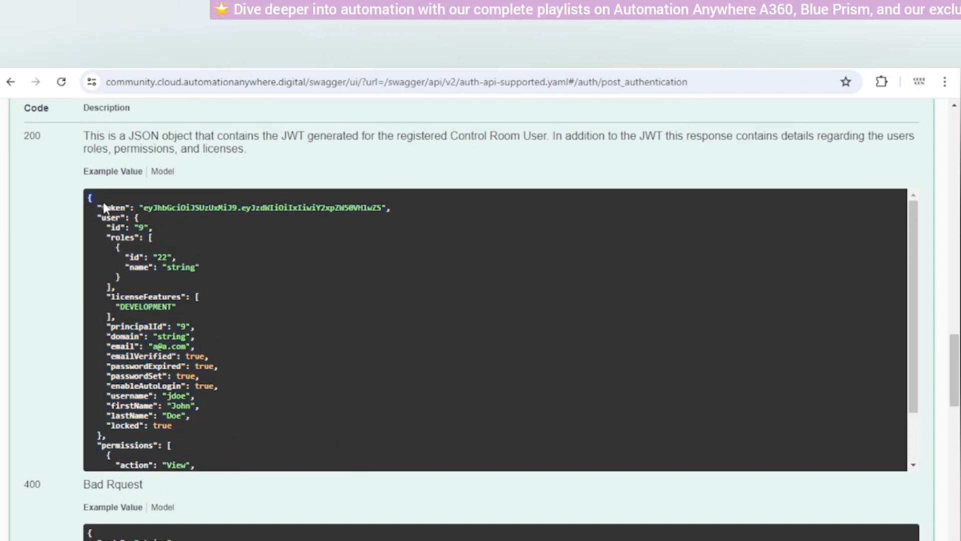
pyautogui.moveTo(129, 220); pyautogui.dragTo(174, 243)
pyautogui.click(174, 244)
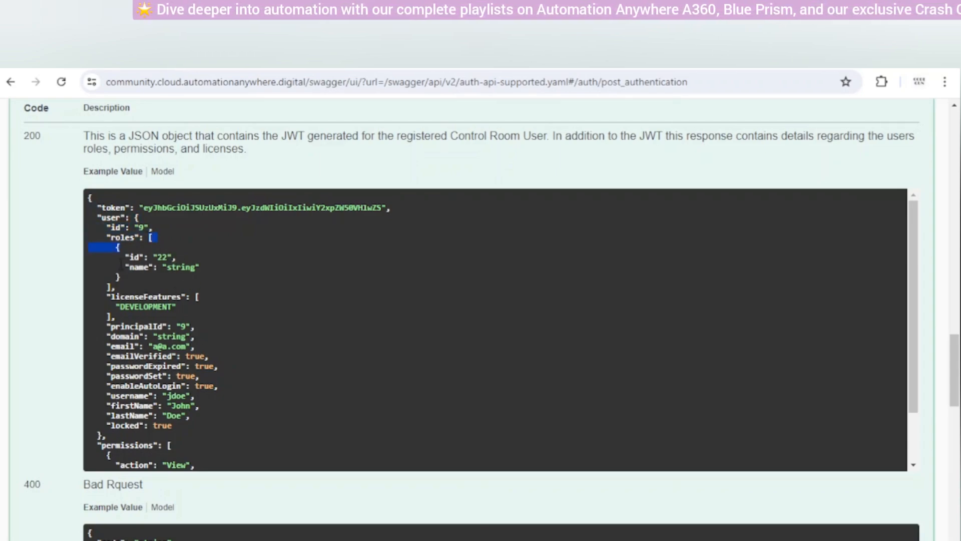
pyautogui.moveTo(125, 257); pyautogui.dragTo(152, 267)
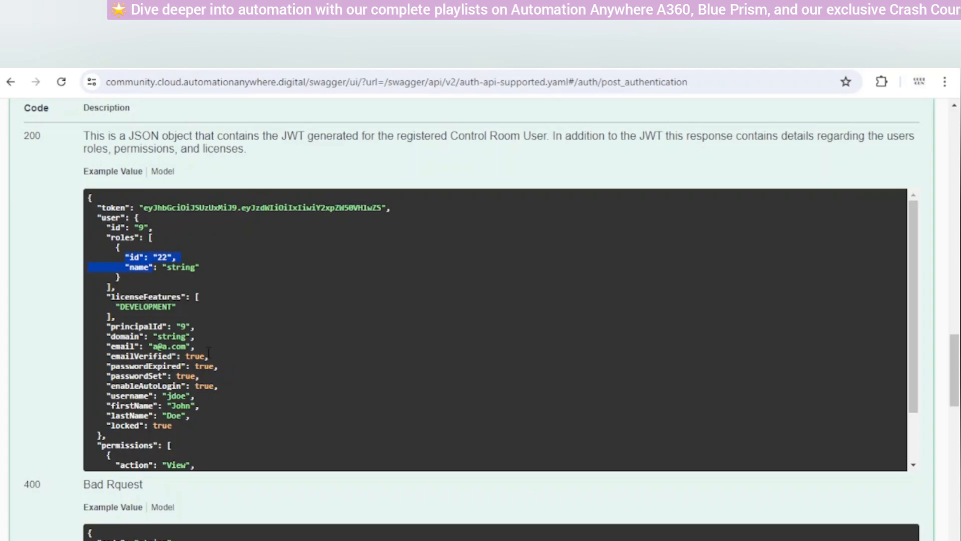
# Back in the bot, reduce the custom parameters to comma-separated username and password entries, filling in the account's e-mail and password
pyautogui.hotkey('ctrl', 'Tab')
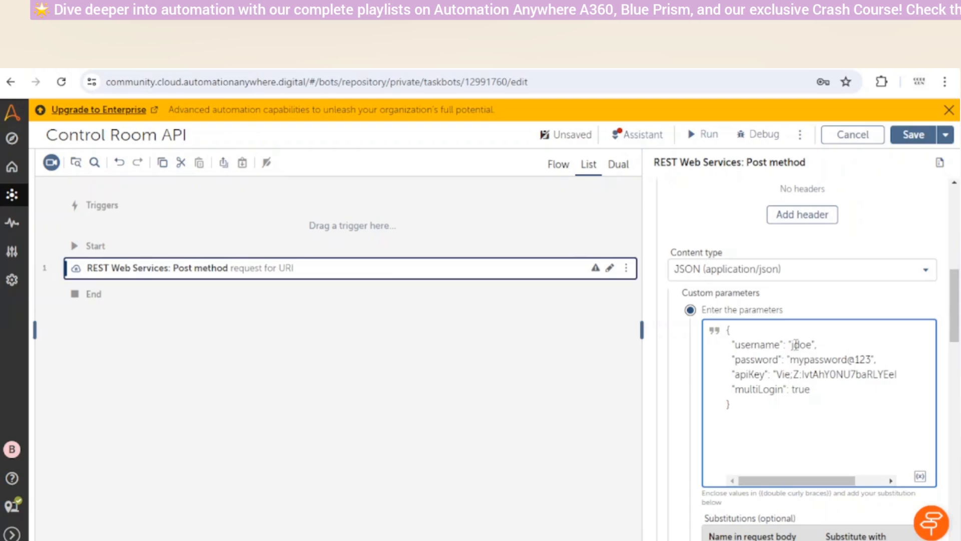
pyautogui.moveTo(793, 344); pyautogui.dragTo(813, 345)
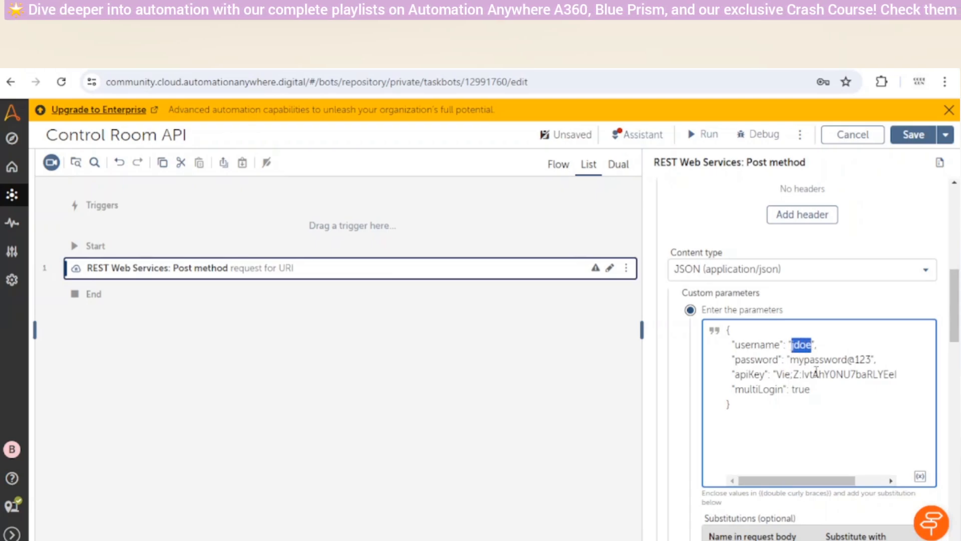
pyautogui.click(774, 412)
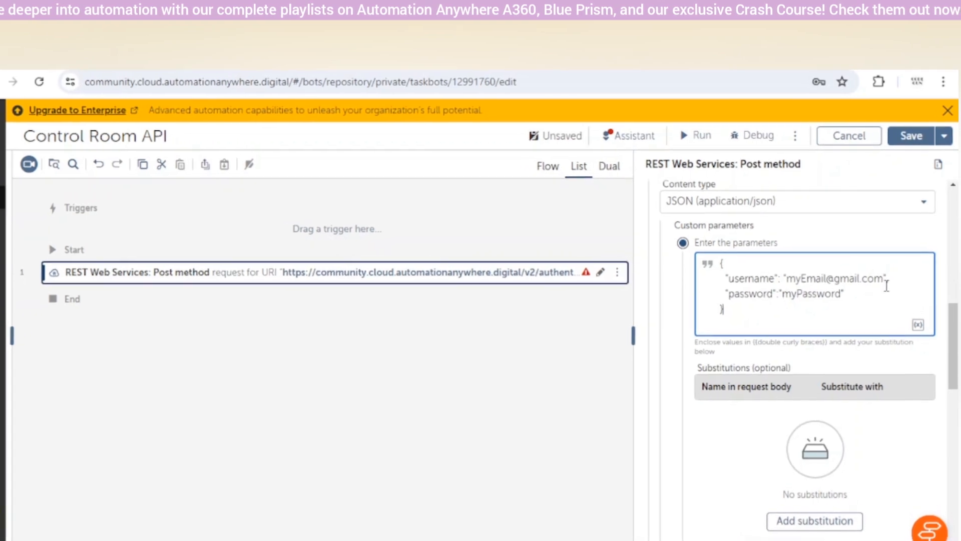
pyautogui.click(884, 294)
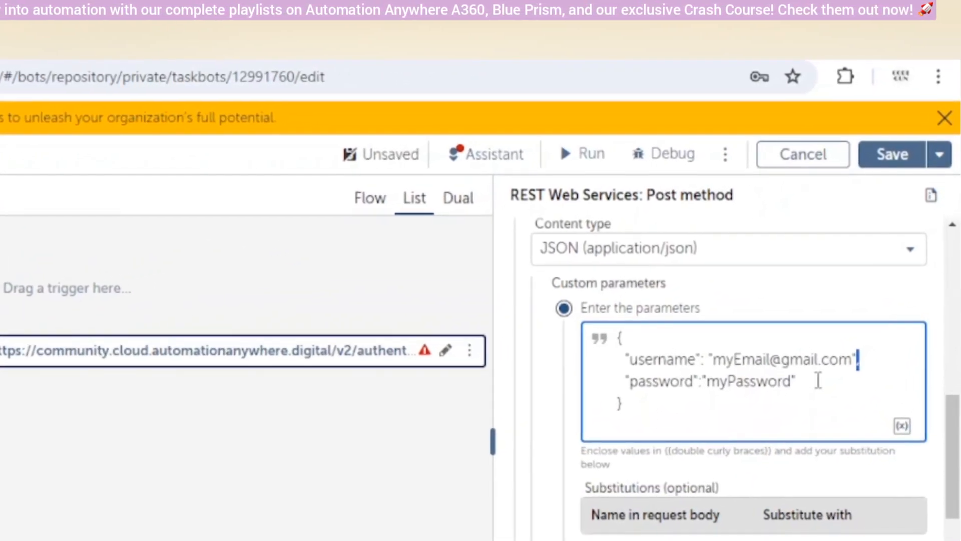
pyautogui.write(',')
pyautogui.click(807, 392)
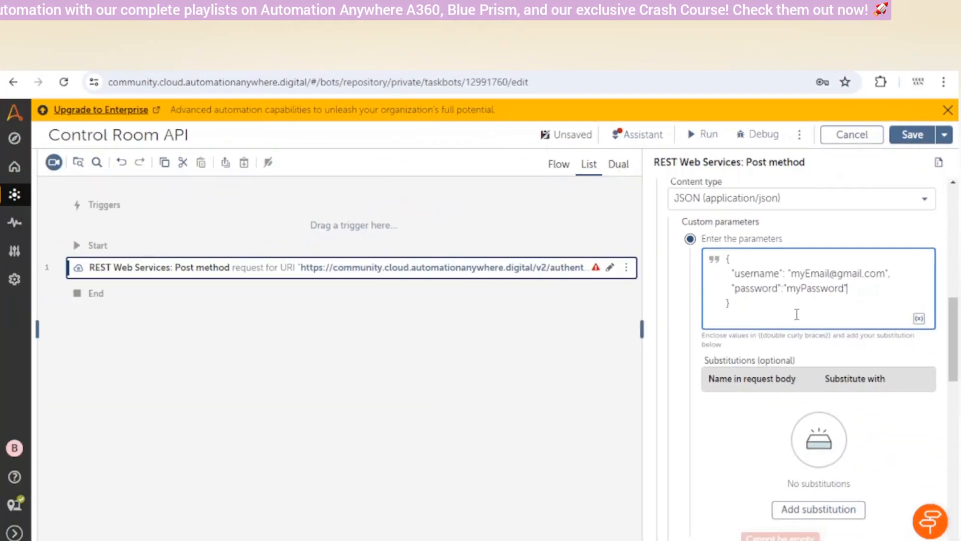
# Assign the Post method's output to a new dictionary variable named Response, and check the hint on fetching header and body values
pyautogui.scroll(-3, 677, 480)
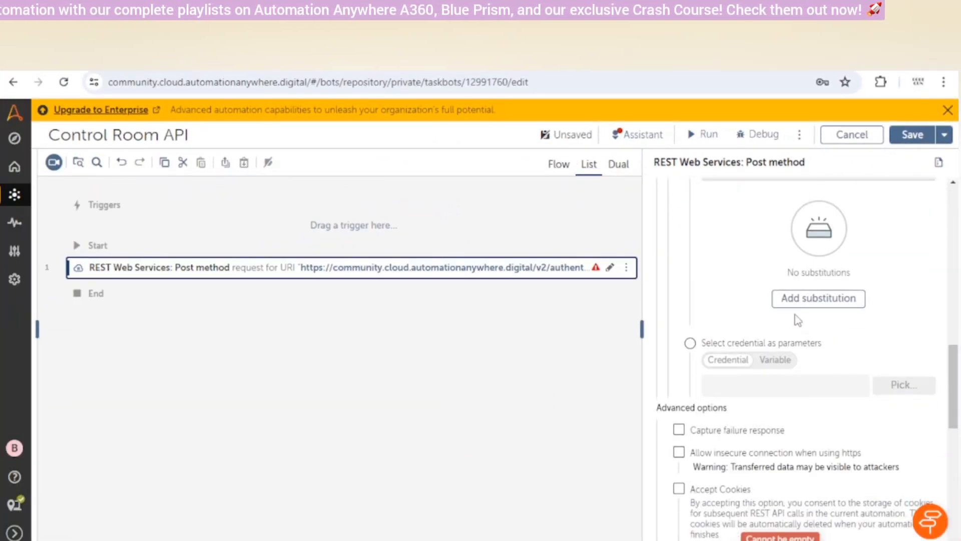
pyautogui.scroll(-6, 796, 321)
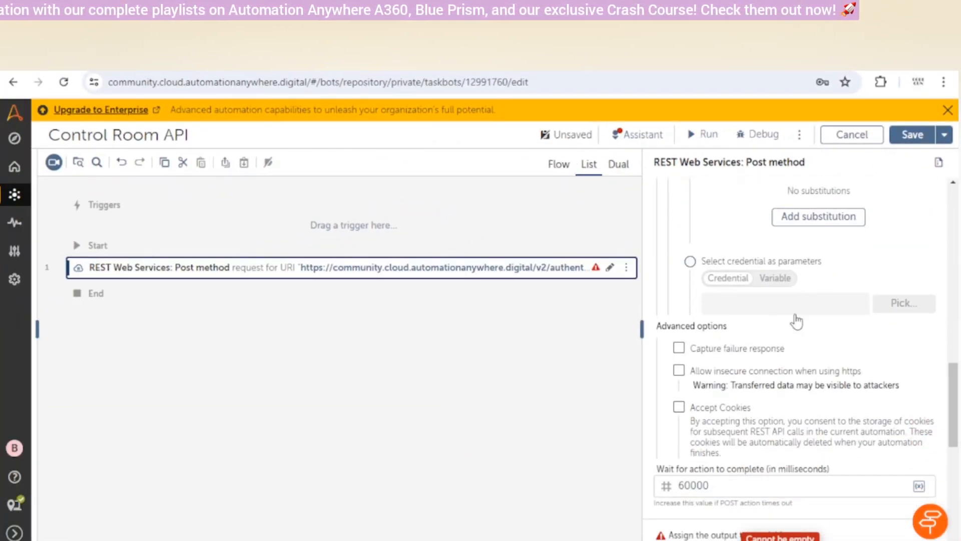
pyautogui.moveTo(681, 265); pyautogui.dragTo(788, 265)
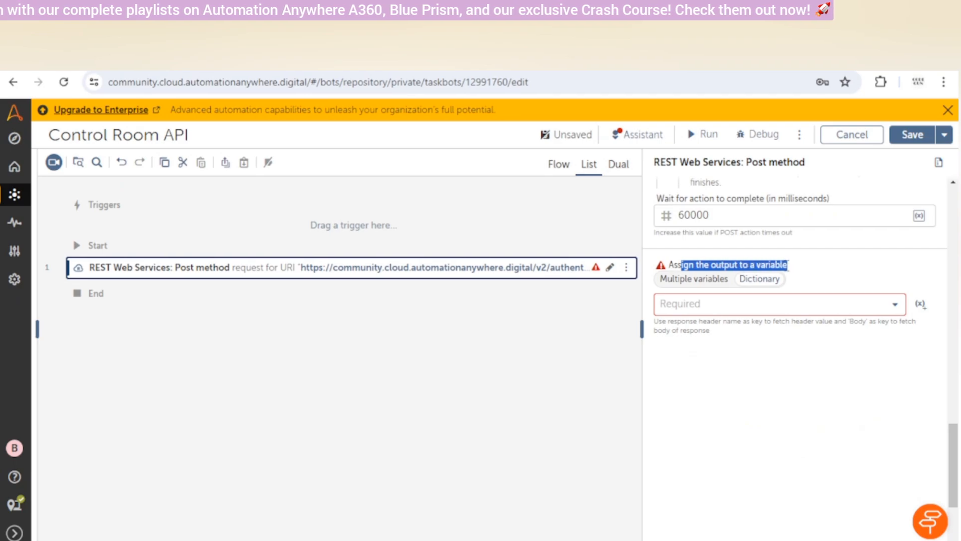
pyautogui.click(694, 279)
pyautogui.click(751, 284)
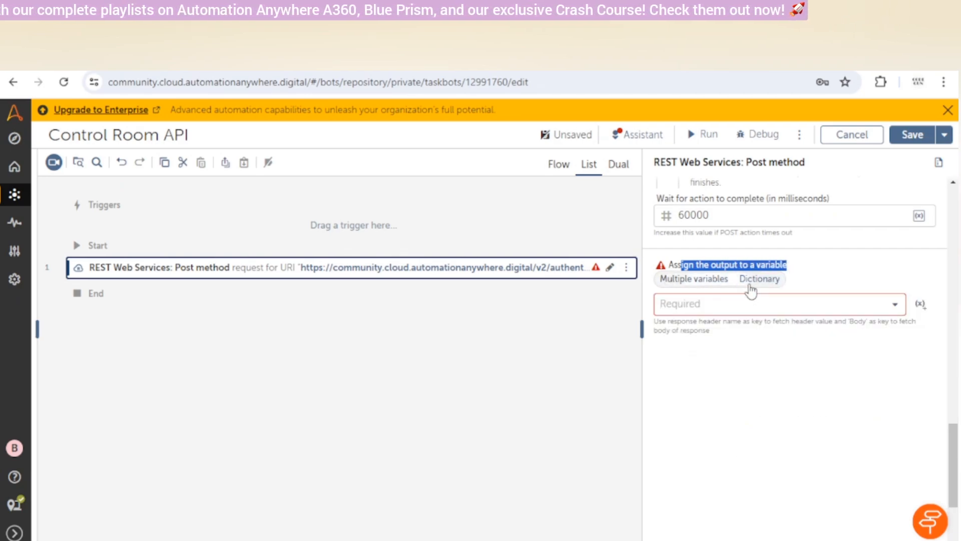
pyautogui.click(886, 308)
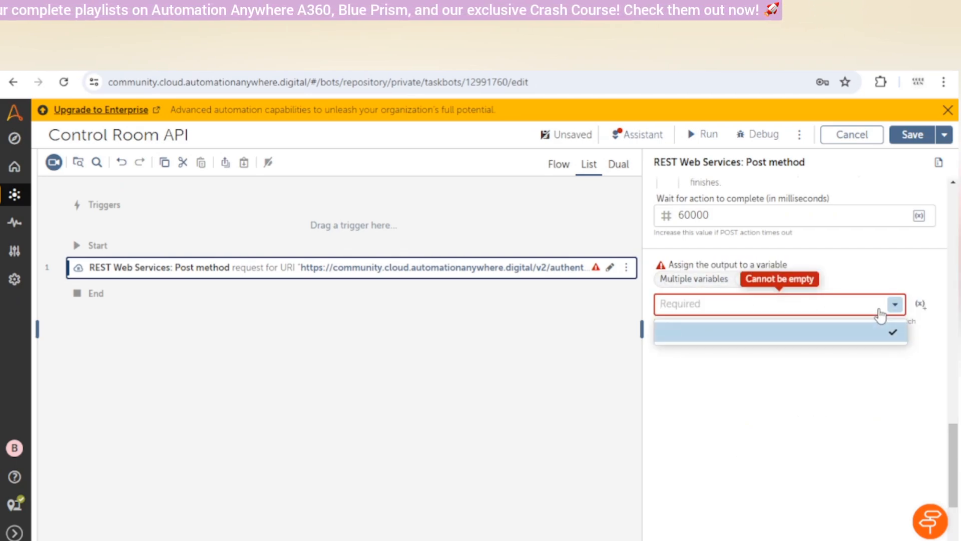
pyautogui.click(881, 311)
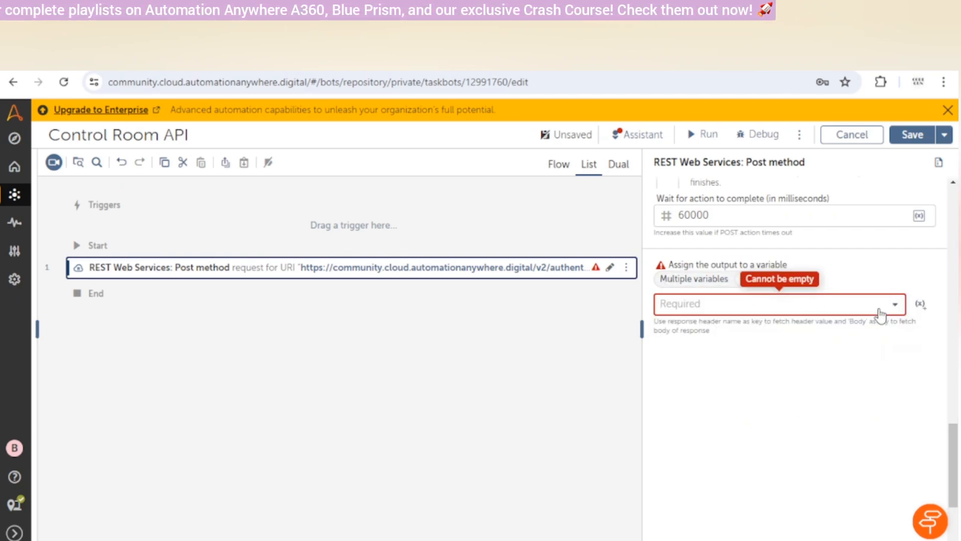
pyautogui.click(920, 306)
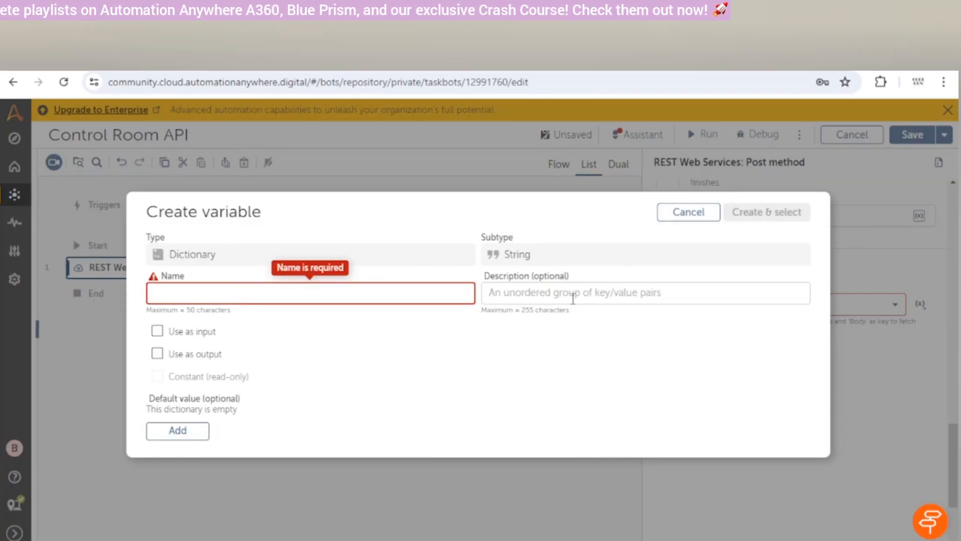
pyautogui.write('Response')
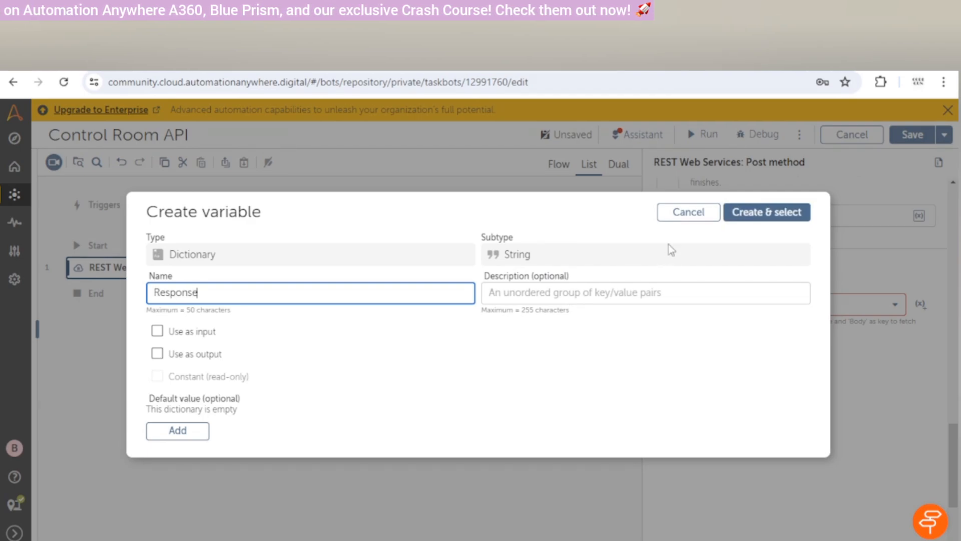
pyautogui.click(785, 210)
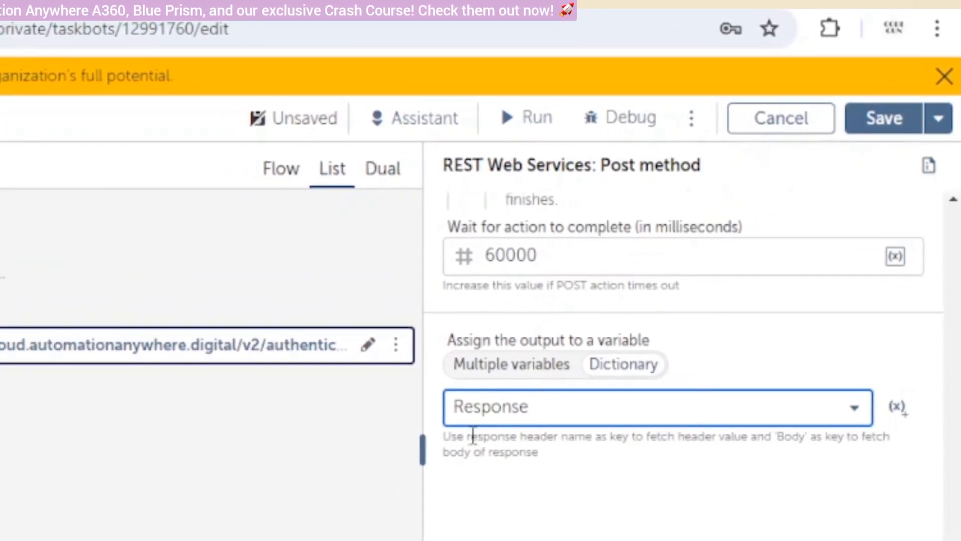
pyautogui.moveTo(467, 426); pyautogui.dragTo(910, 374)
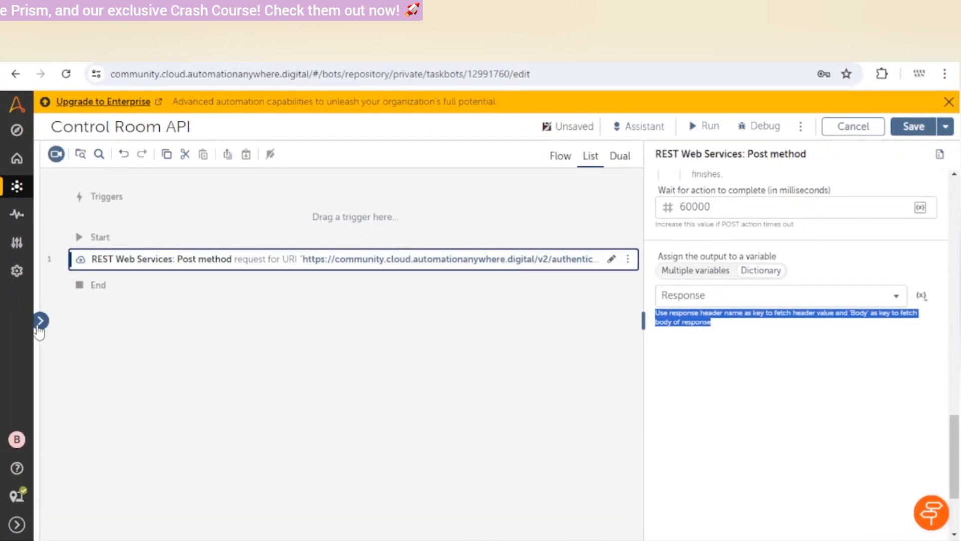
# Add a Message box action after the Post method, with $Response$ as the message to display
pyautogui.scroll(2, 774, 350)
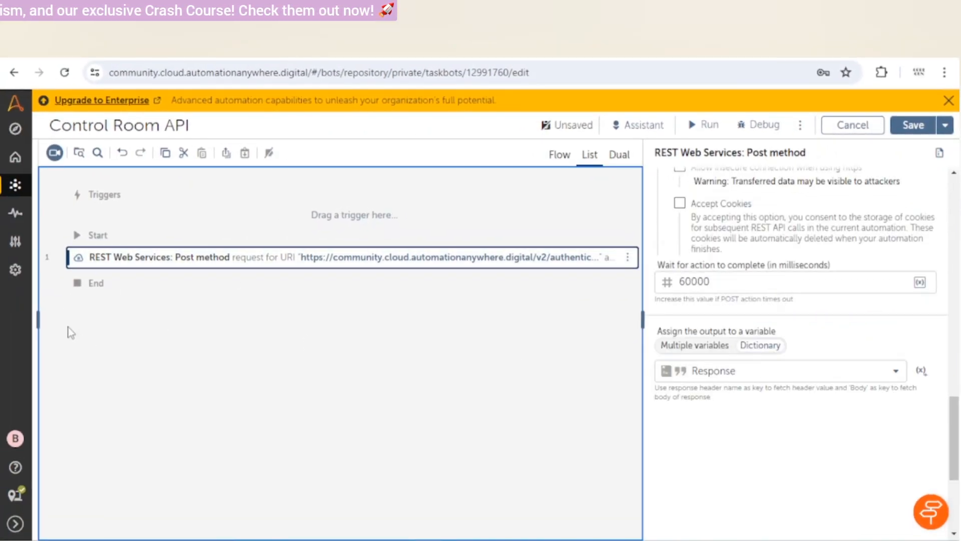
pyautogui.click(40, 320)
pyautogui.write('e box')
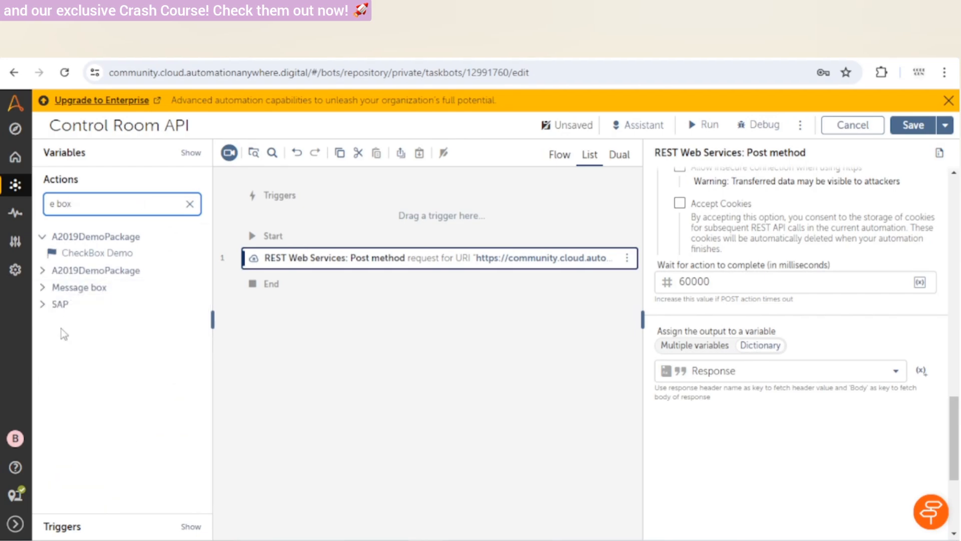
pyautogui.click(75, 287)
pyautogui.moveTo(88, 303); pyautogui.dragTo(367, 298)
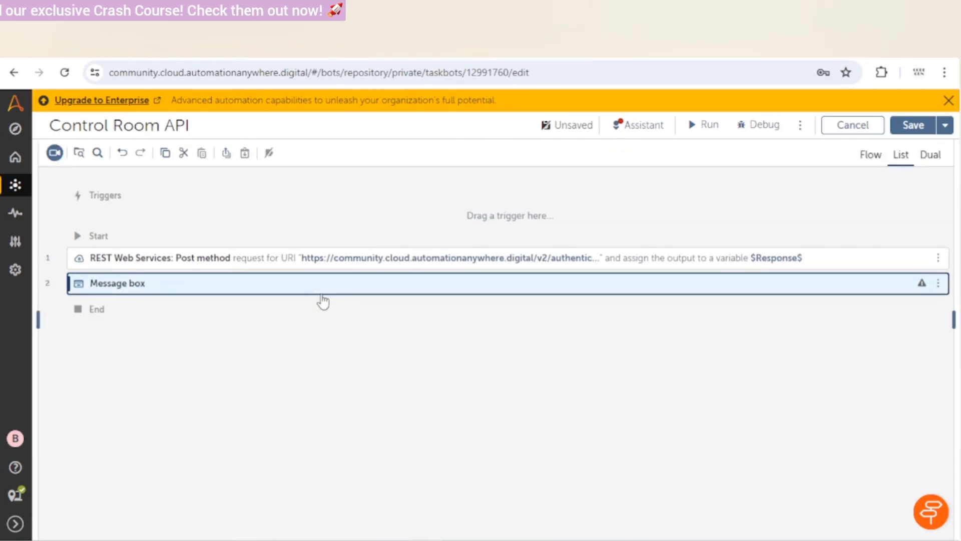
pyautogui.click(725, 270)
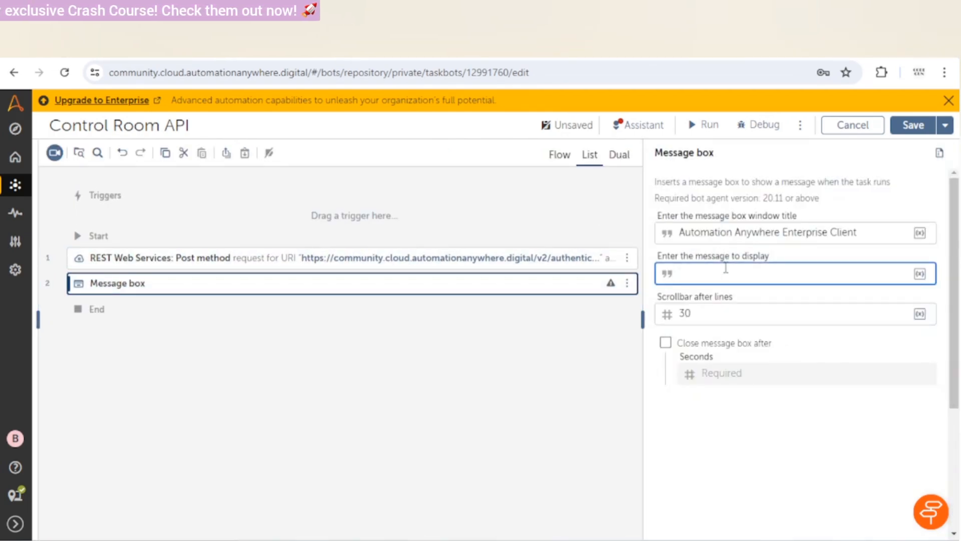
pyautogui.write('$res')
pyautogui.press('Return')
# Check the Post method's output hint for the response body key, and change the message box text to $Response{Body}$
pyautogui.click(441, 262)
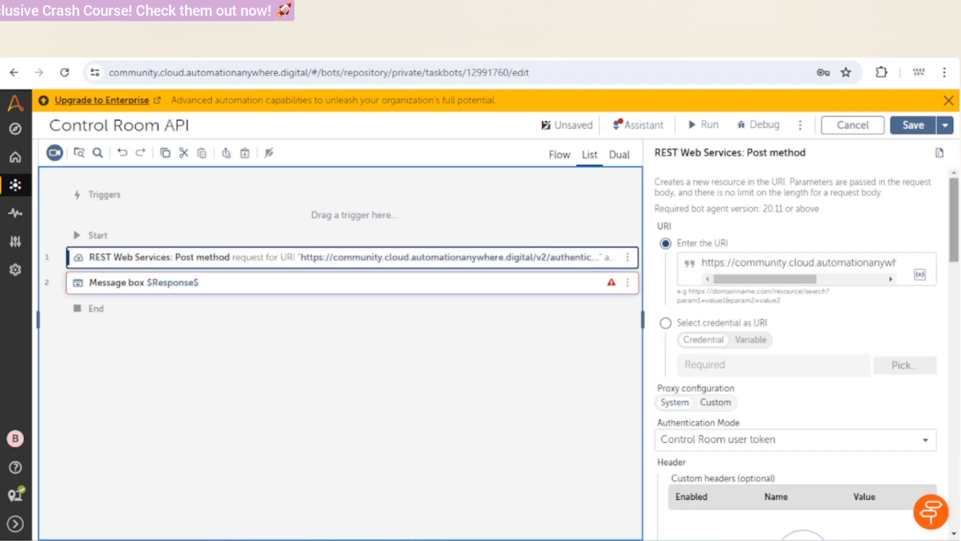
pyautogui.scroll(-18, 711, 408)
pyautogui.scroll(1, 659, 175)
pyautogui.doubleClick(754, 184)
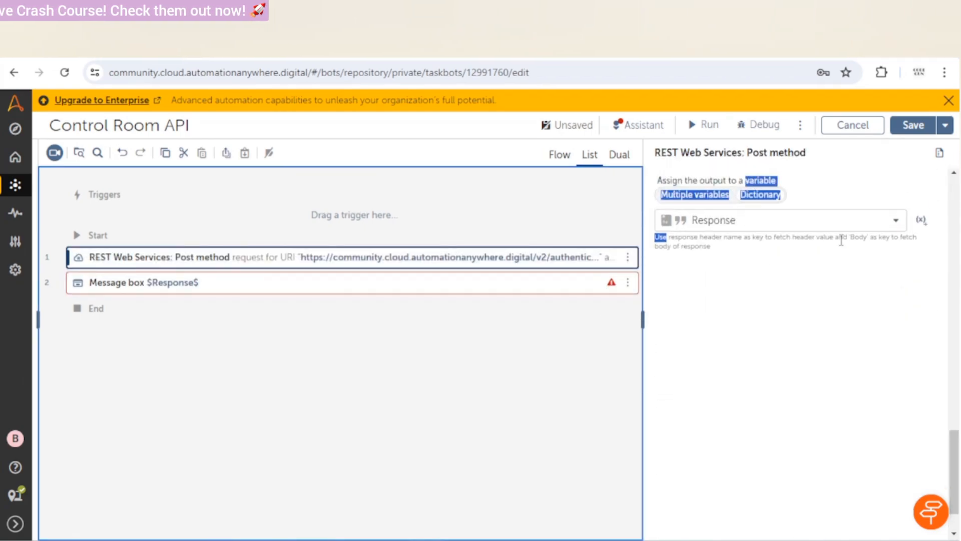
pyautogui.tripleClick(859, 239)
pyautogui.click(385, 281)
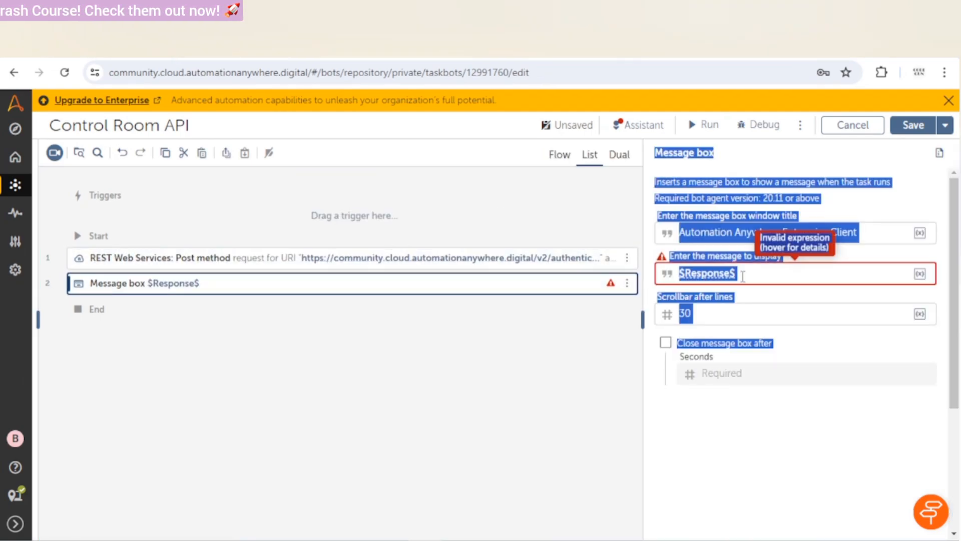
pyautogui.click(743, 276)
pyautogui.press('Left')
pyautogui.write('(Bo)')
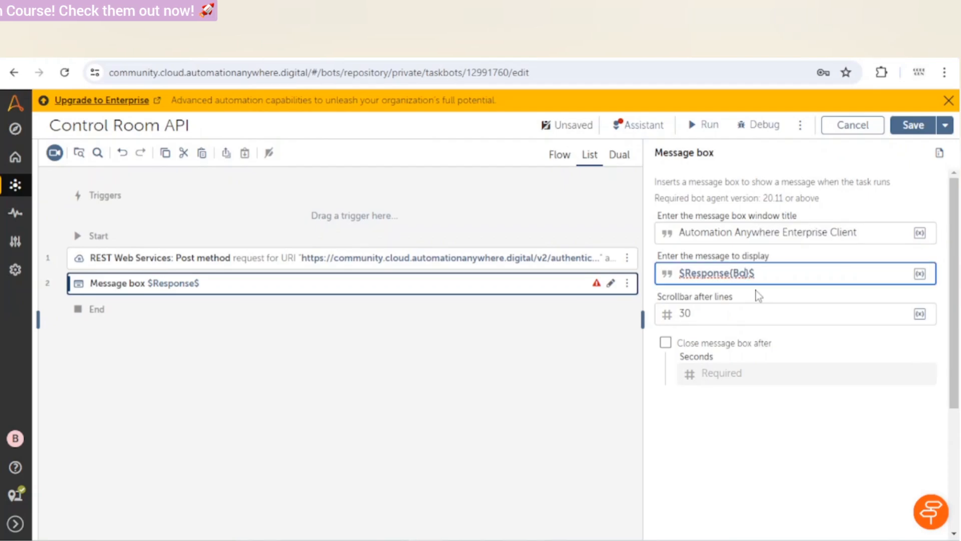
pyautogui.write('dy')
# Run the bot and dismiss the message box showing the authentication response
pyautogui.click(712, 124)
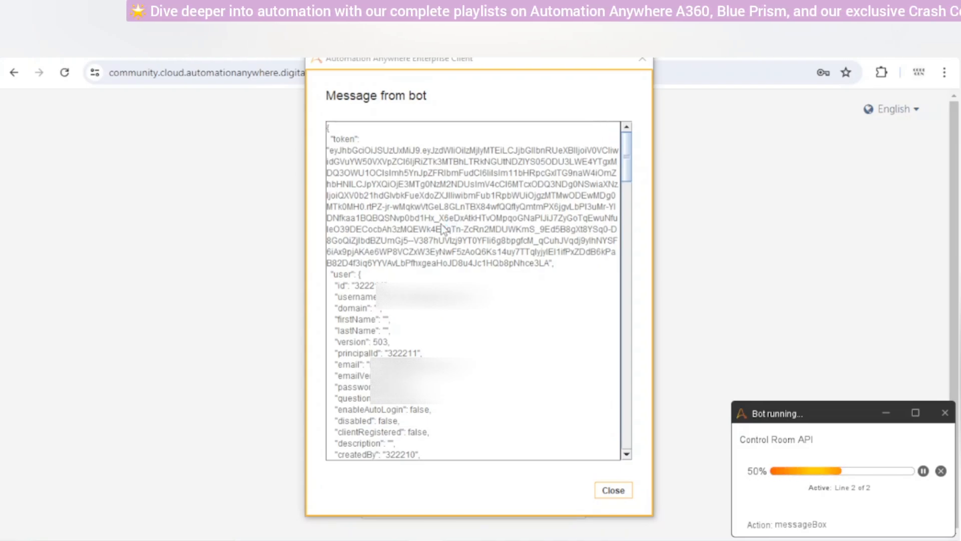
pyautogui.press('Return')
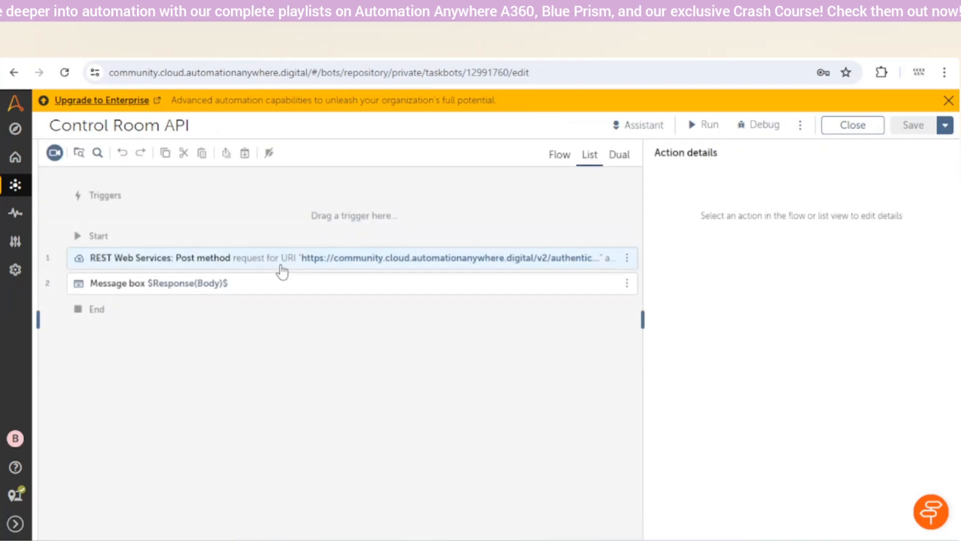
# Run the bot again, examine the token and user details in the response message, and close the message box
pyautogui.click(281, 269)
pyautogui.click(692, 134)
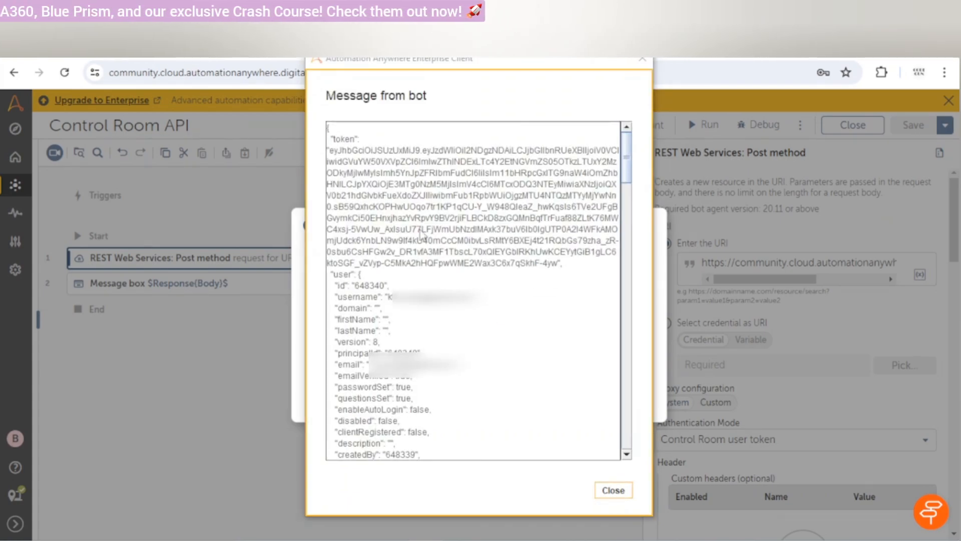
pyautogui.moveTo(332, 141); pyautogui.dragTo(561, 266)
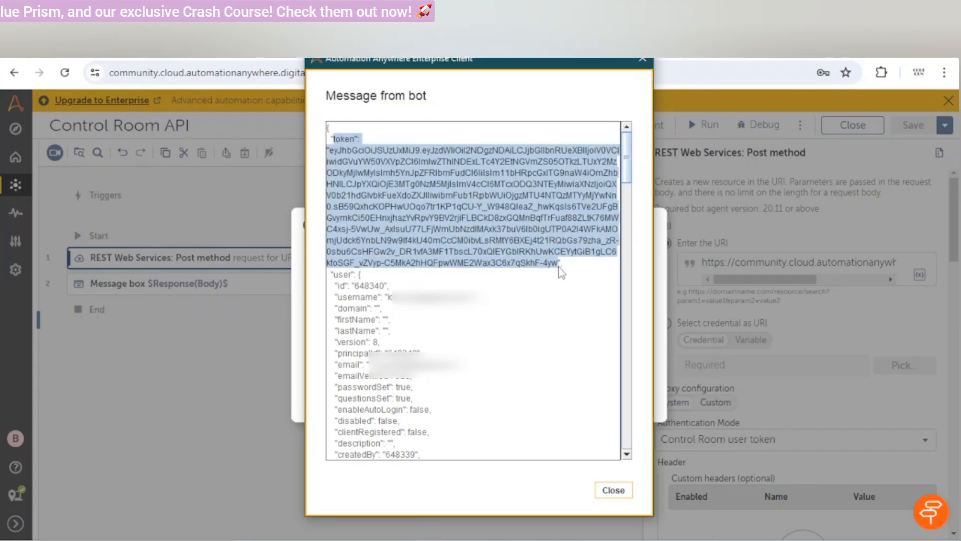
pyautogui.scroll(-10, 543, 277)
pyautogui.scroll(10, 543, 277)
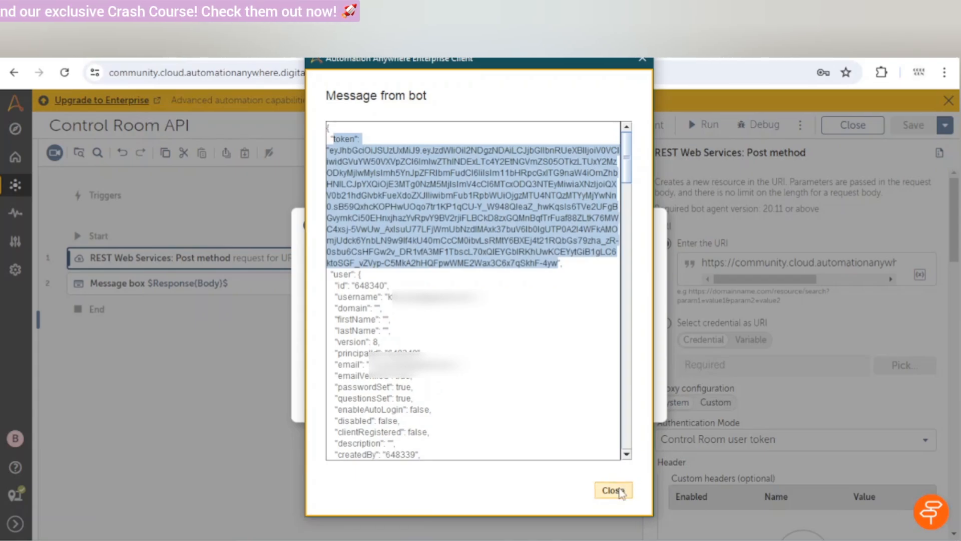
pyautogui.click(616, 491)
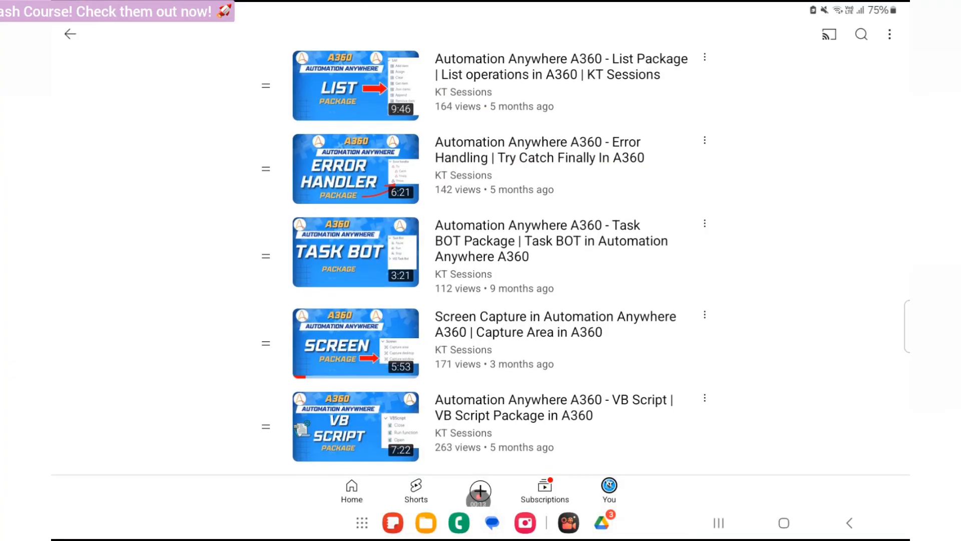
pyautogui.scroll(-8, 483, 262)
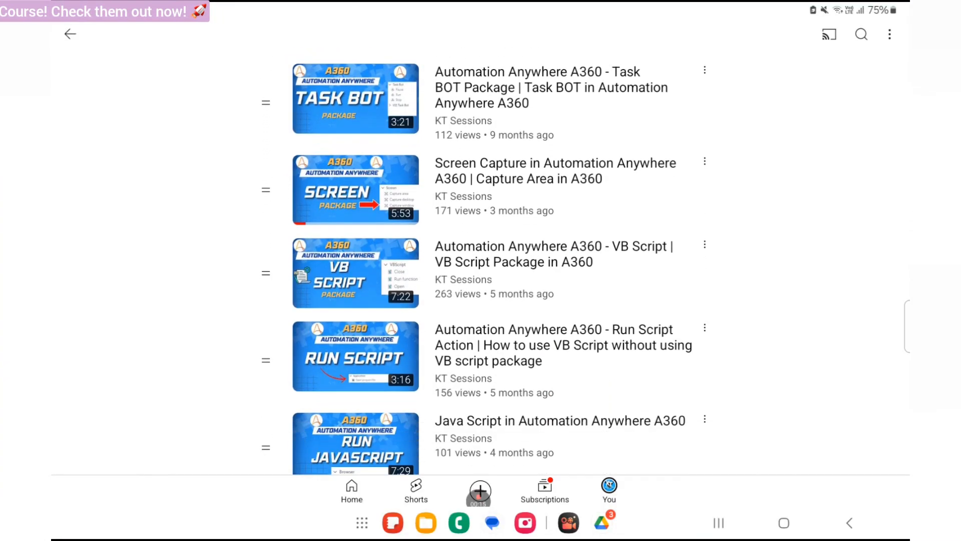
pyautogui.scroll(-5, 483, 262)
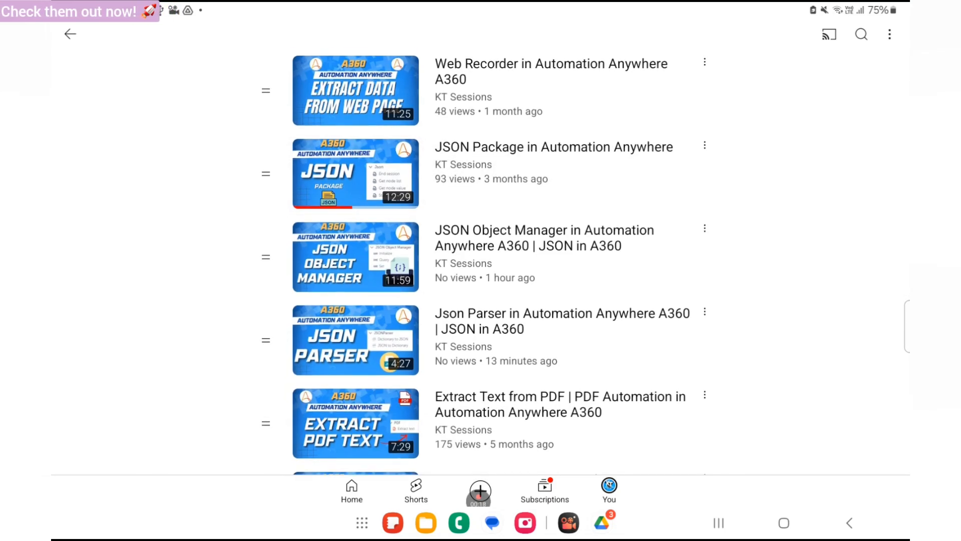
pyautogui.scroll(-1, 480, 225)
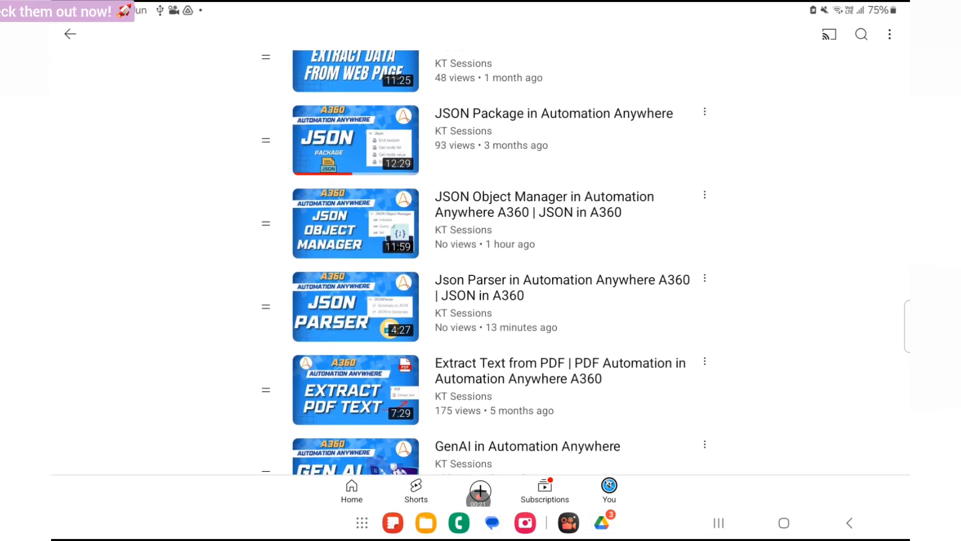
pyautogui.scroll(-1, 480, 308)
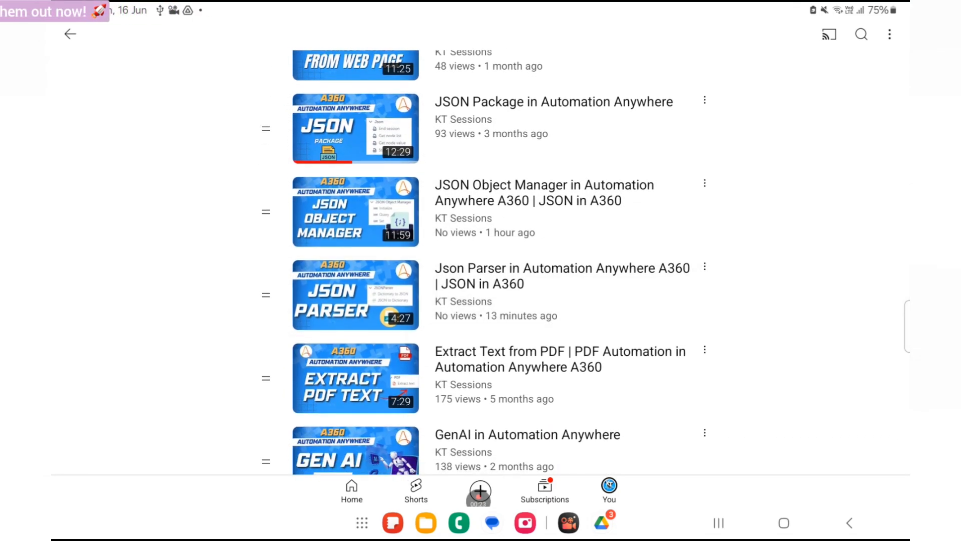